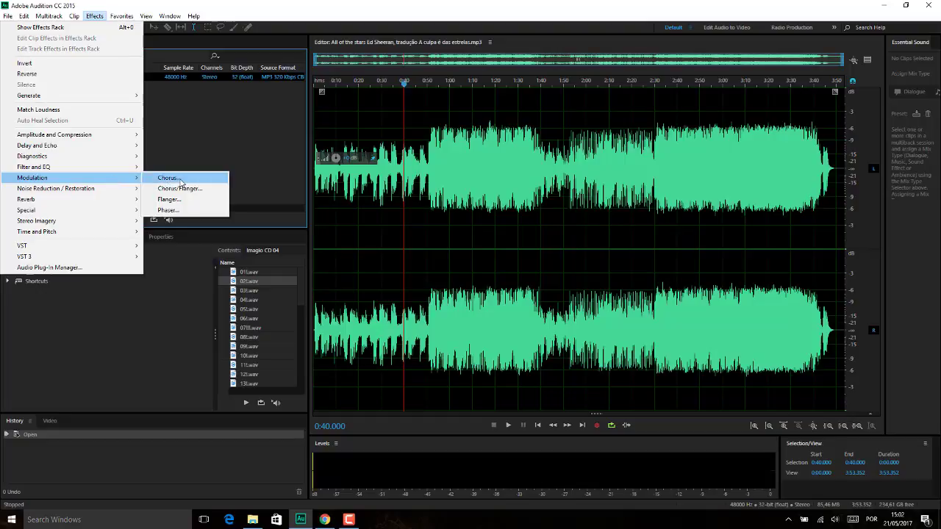
- Open the Chorus modulation effect for the song and move its dialog clear of the start of the waveform
{"action": "left_click", "coordinate": [168, 178]}
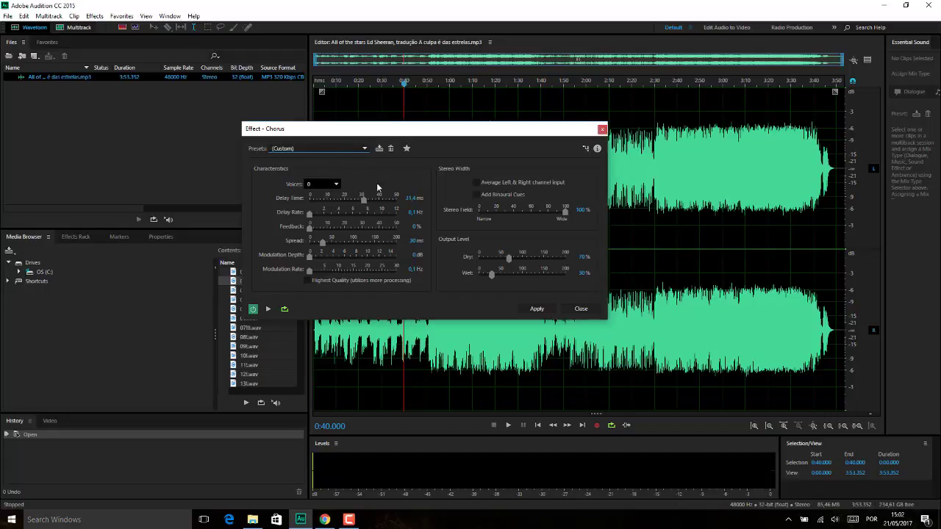
{"action": "left_click_drag", "start_coordinate": [383, 132], "coordinate": [302, 116]}
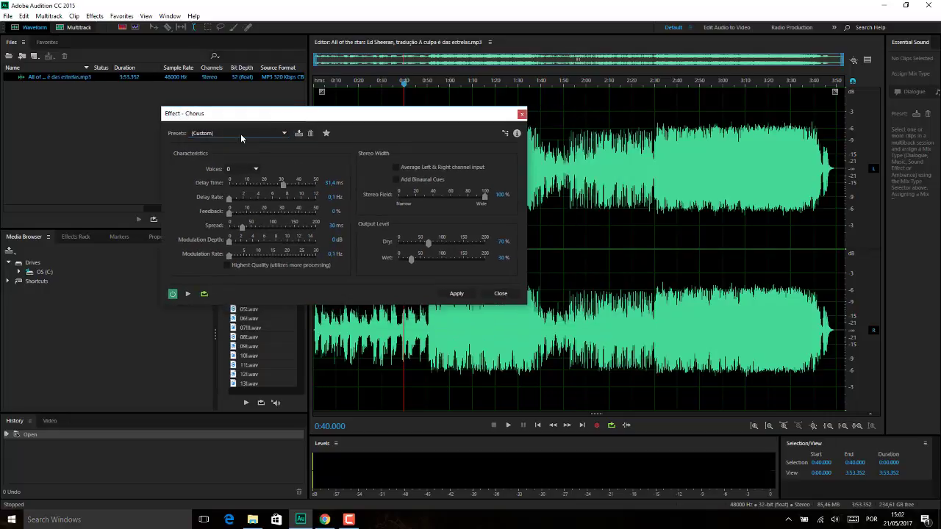
{"action": "left_click", "coordinate": [256, 171]}
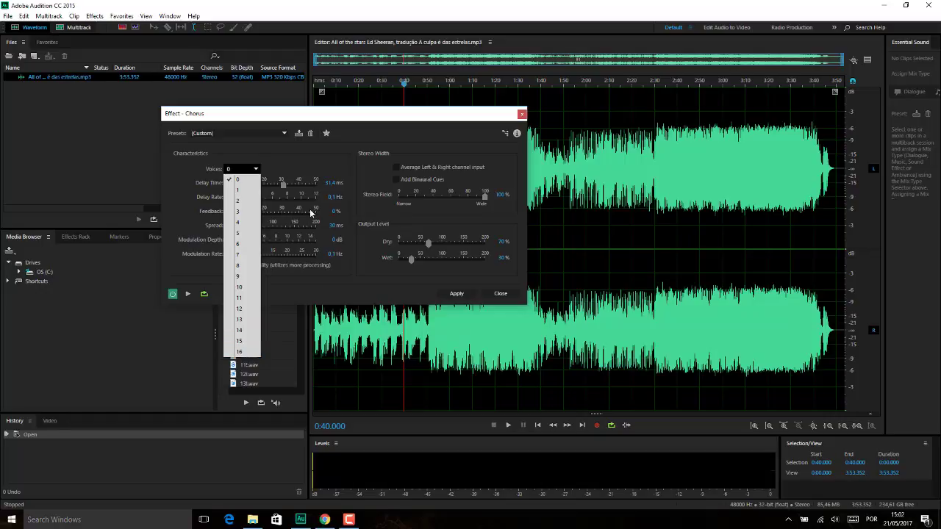
{"action": "left_click", "coordinate": [323, 152]}
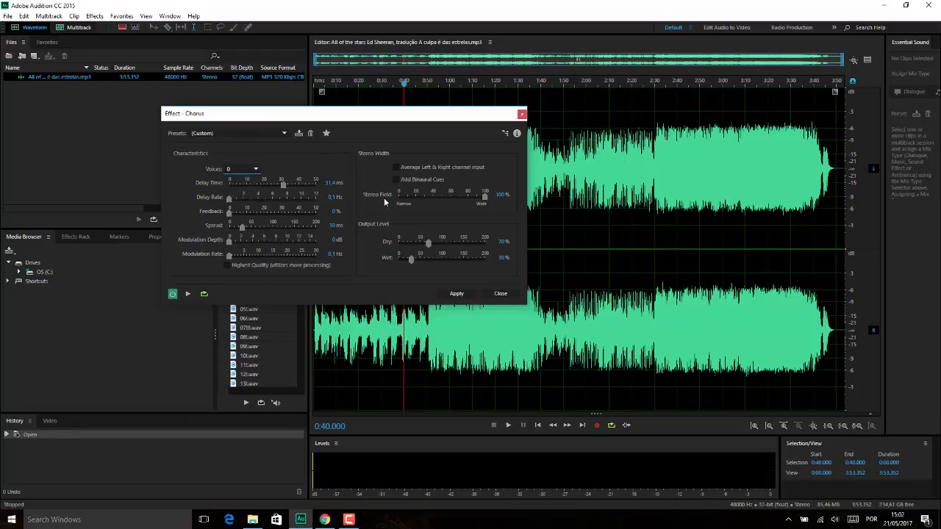
{"action": "left_click_drag", "start_coordinate": [365, 114], "coordinate": [580, 164]}
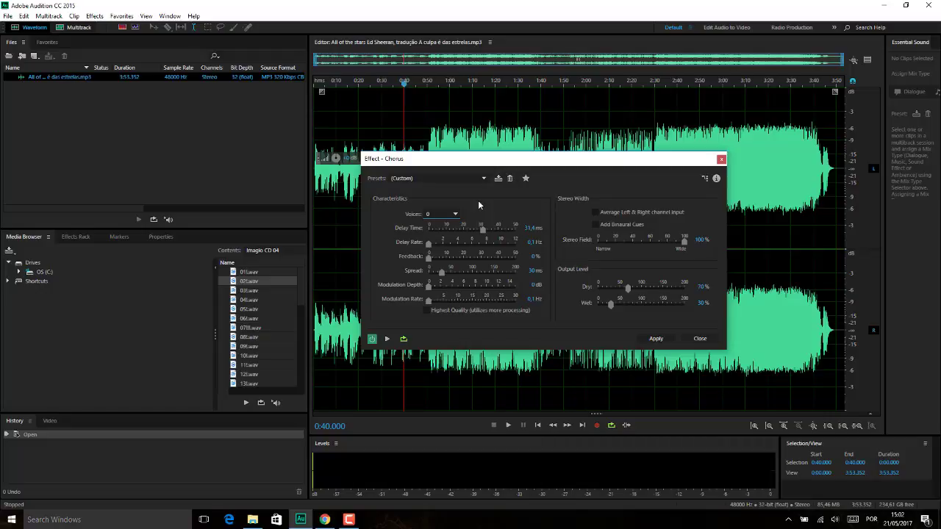
{"action": "left_click_drag", "start_coordinate": [471, 161], "coordinate": [533, 166]}
- Play the song from the beginning and set the system speaker volume to 80
{"action": "left_click", "coordinate": [322, 210]}
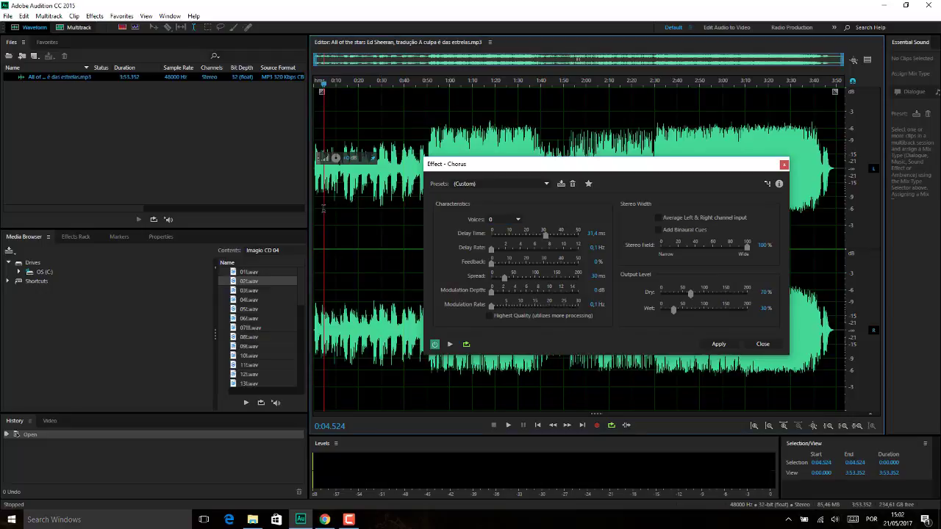
{"action": "left_click", "coordinate": [315, 211]}
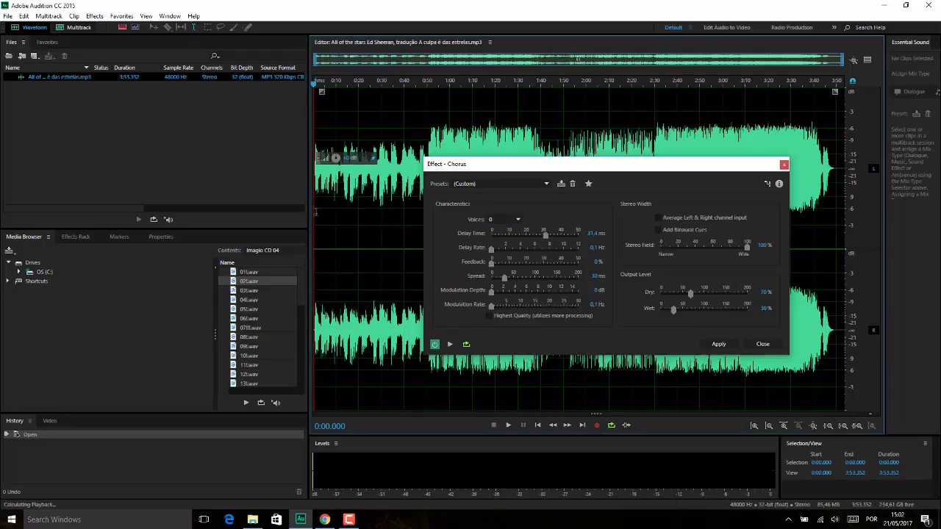
{"action": "left_click", "coordinate": [840, 521]}
{"action": "left_click_drag", "start_coordinate": [838, 496], "coordinate": [885, 495]}
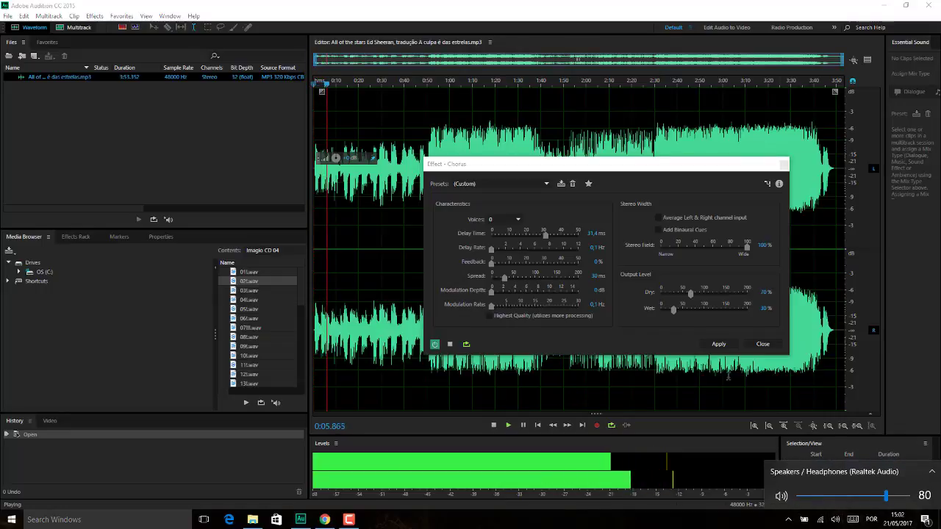
{"action": "left_click_drag", "start_coordinate": [599, 167], "coordinate": [557, 148]}
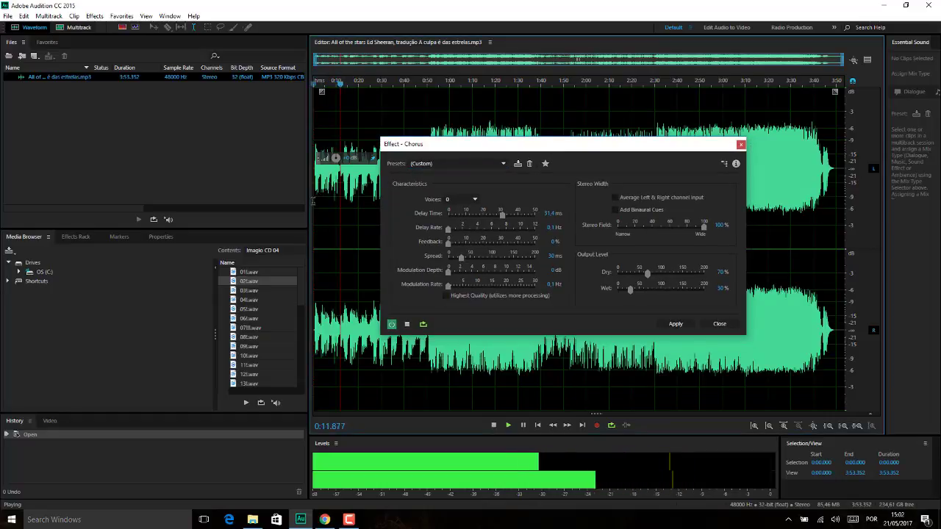
- Restart playback from the beginning to hear the song before choosing a chorus preset, and stop it
{"action": "key", "text": "space"}
{"action": "key", "text": "space"}
{"action": "key", "text": "space"}
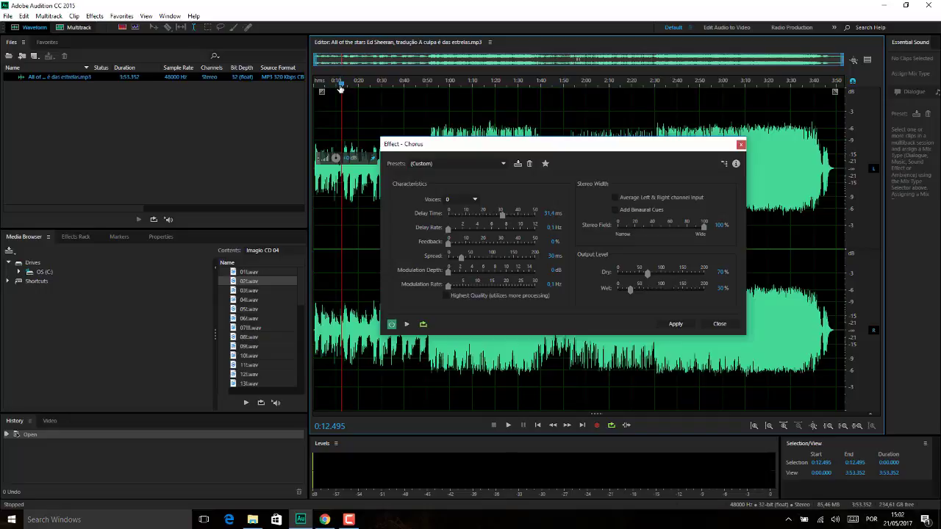
{"action": "key", "text": "space"}
{"action": "left_click", "coordinate": [313, 79]}
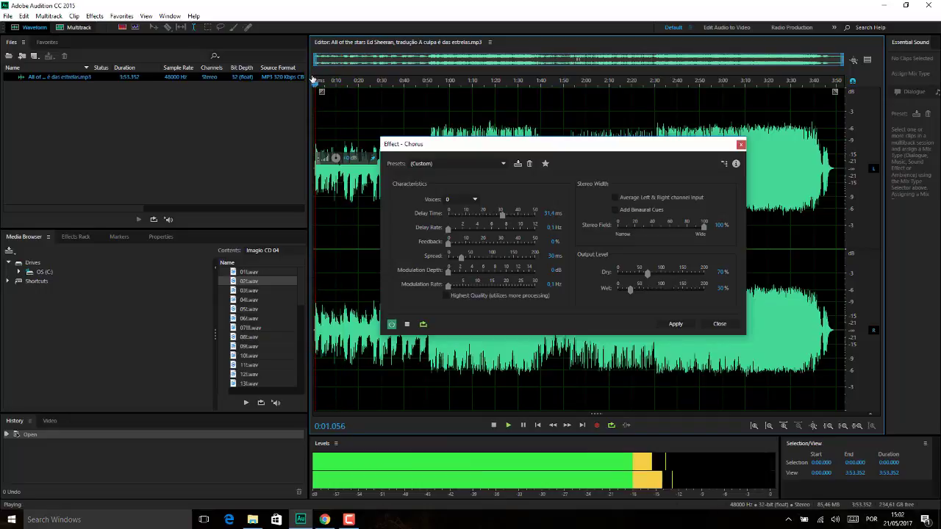
{"action": "key", "text": "space"}
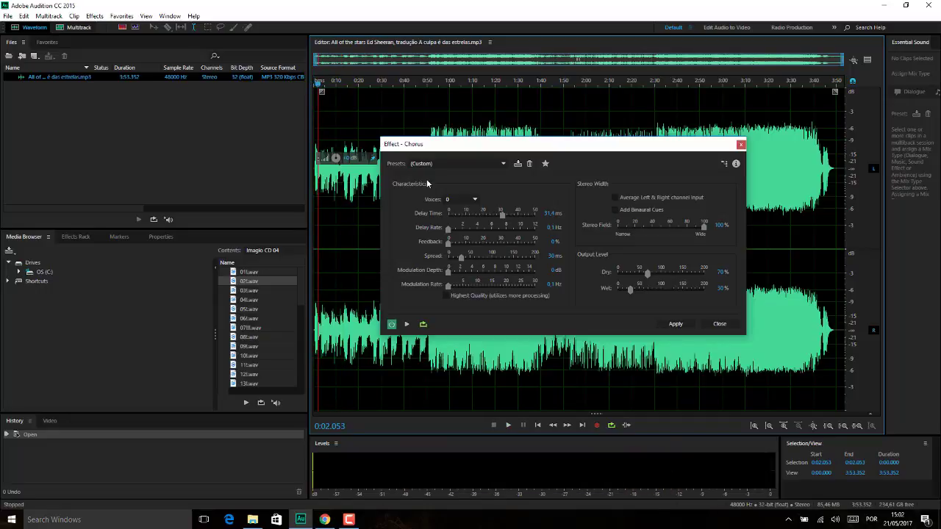
- Load the 10 Voices chorus preset and preview it on the song
{"action": "left_click", "coordinate": [502, 163]}
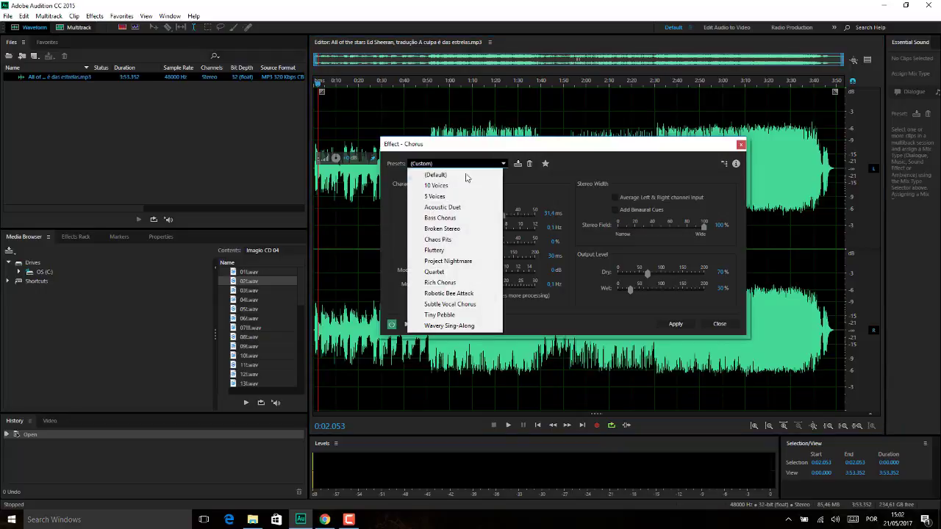
{"action": "left_click", "coordinate": [445, 187]}
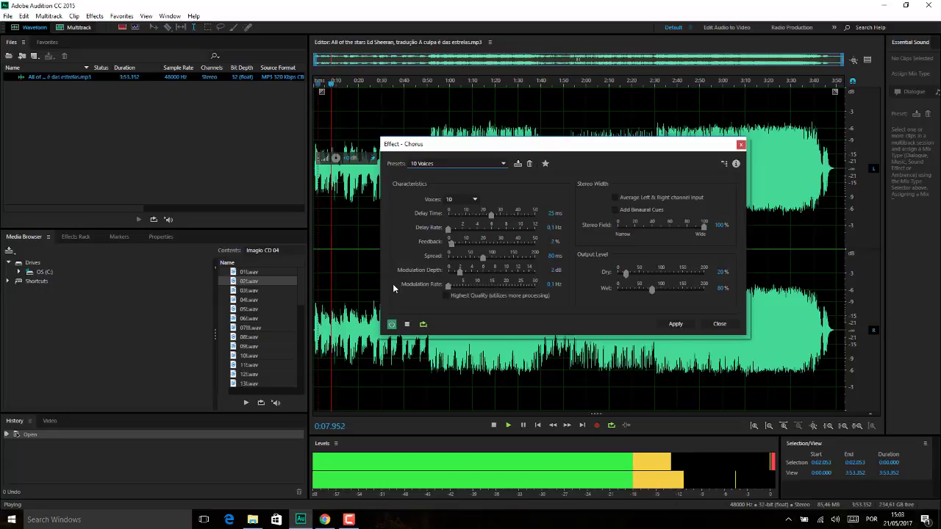
{"action": "key", "text": "space"}
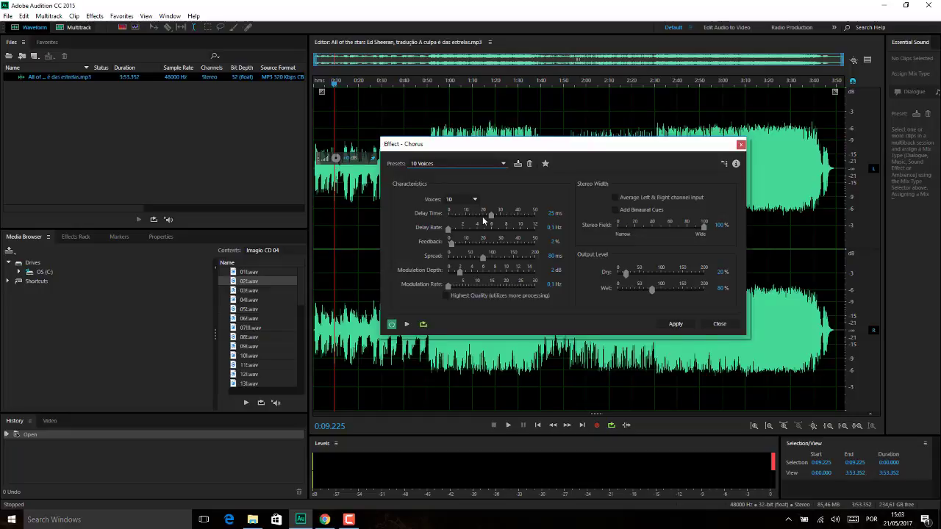
- Switch the chorus preset to 5 Voices and preview a short passage of the song
{"action": "left_click", "coordinate": [487, 164]}
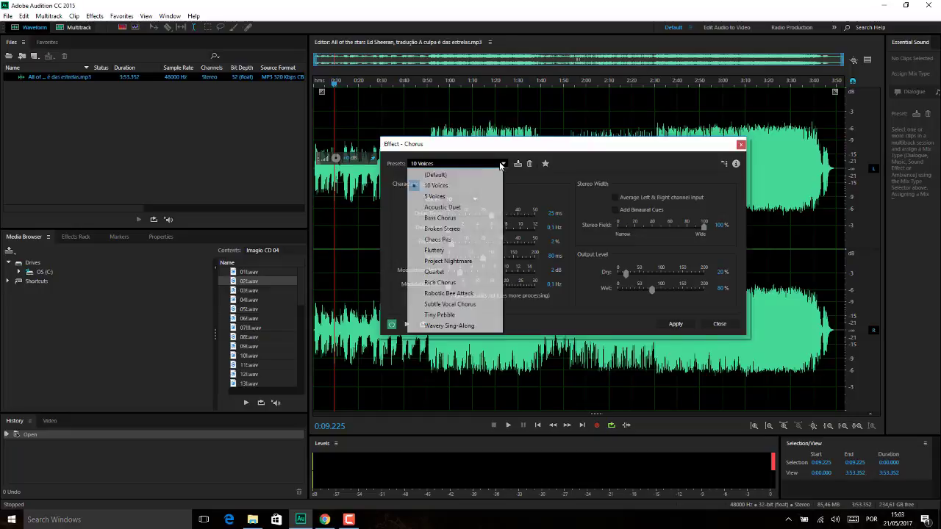
{"action": "left_click", "coordinate": [460, 196]}
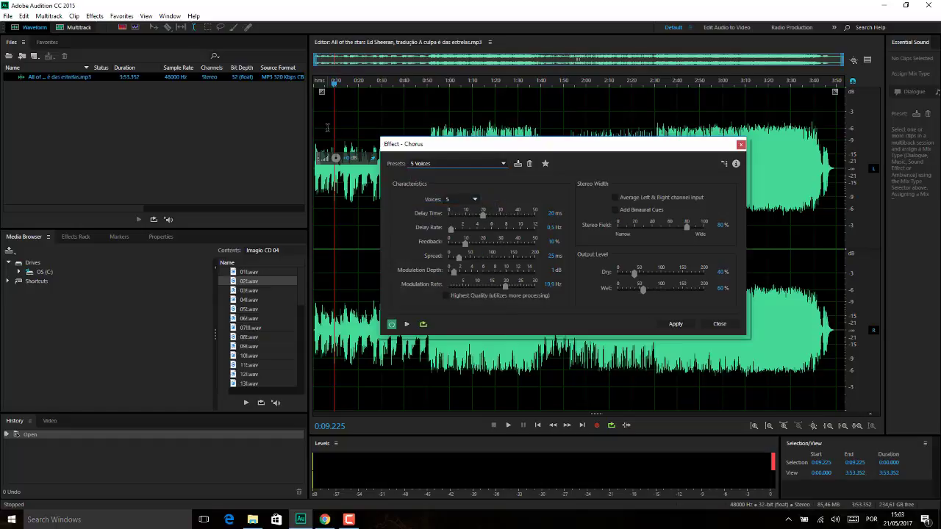
{"action": "key", "text": "space"}
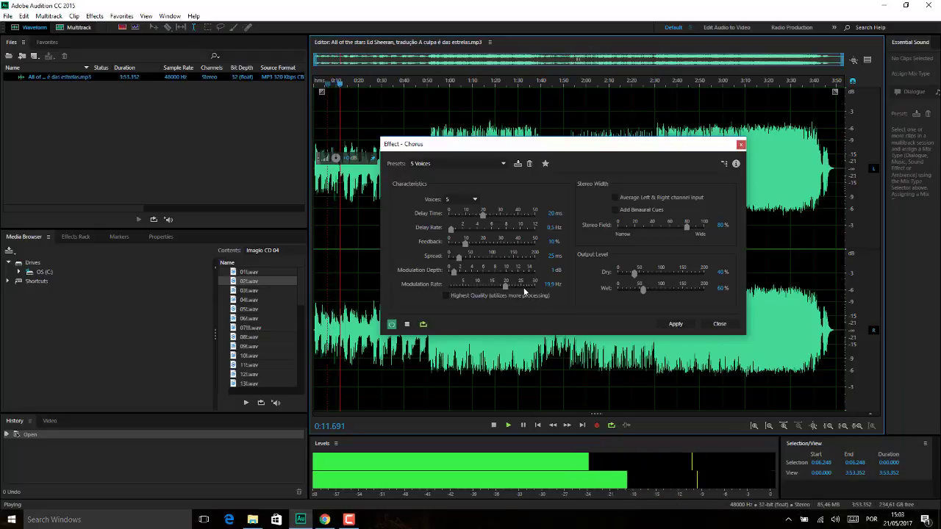
{"action": "key", "text": "space"}
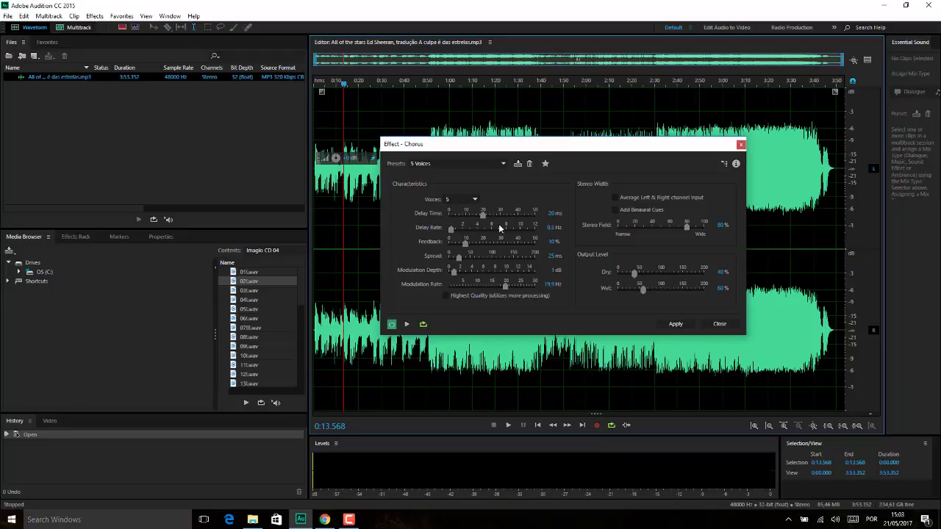
- Choose the Acoustic Duet chorus preset and listen to its effect on the song
{"action": "left_click", "coordinate": [494, 163]}
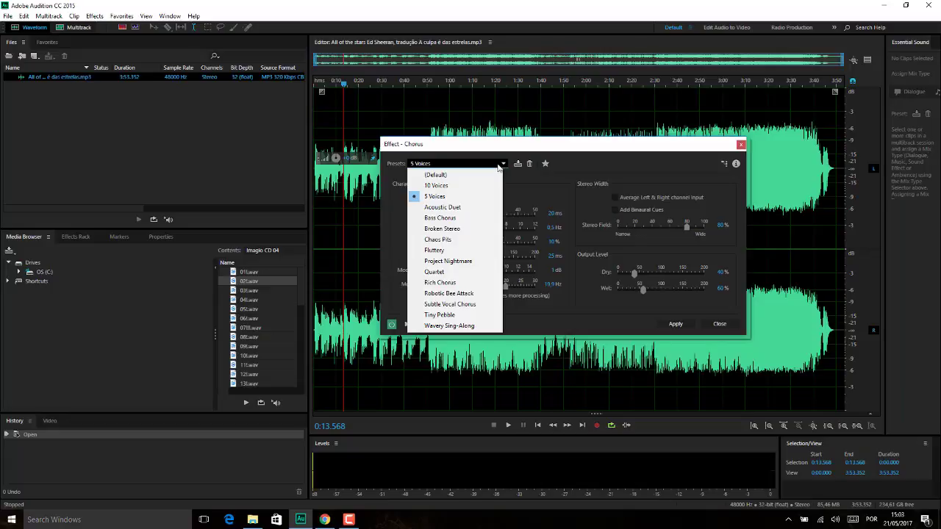
{"action": "left_click", "coordinate": [463, 207]}
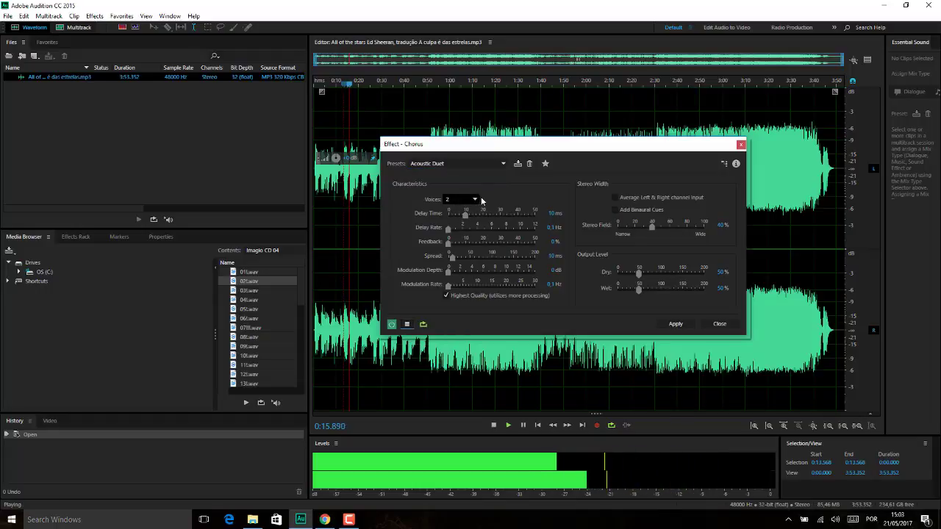
{"action": "left_click", "coordinate": [407, 324]}
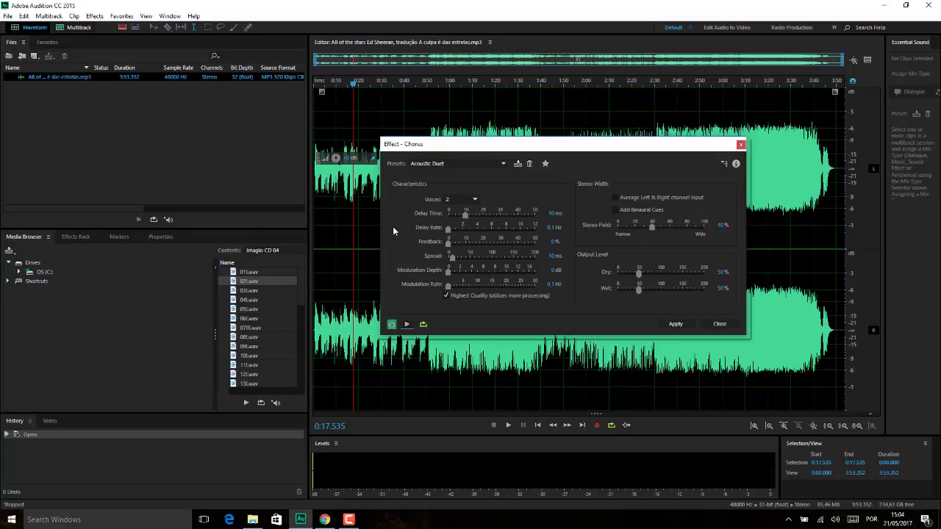
- Select the Bass Chorus preset and start previewing the song with it
{"action": "left_click", "coordinate": [499, 163]}
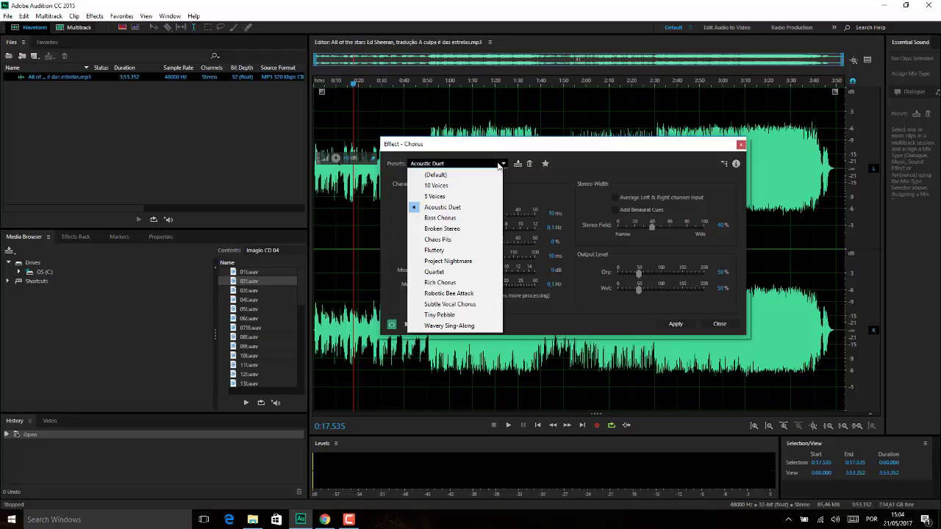
{"action": "left_click", "coordinate": [449, 218]}
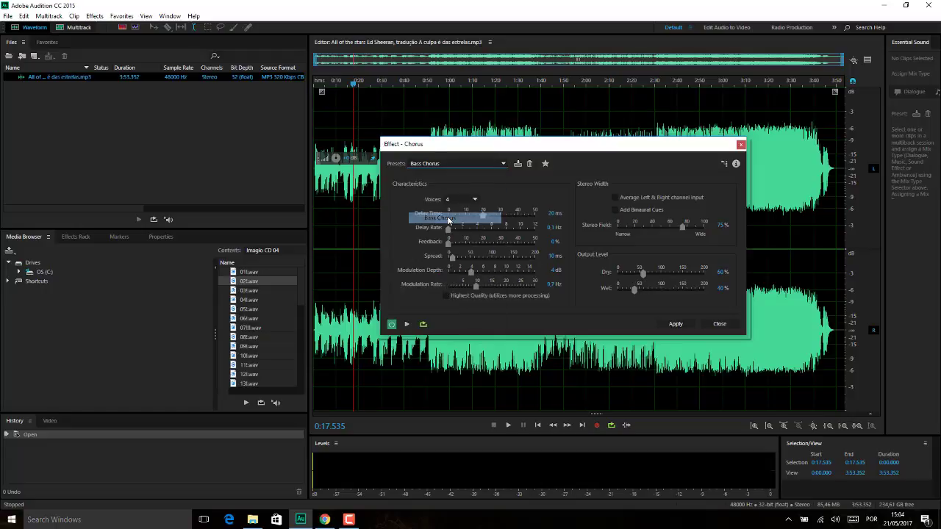
{"action": "left_click", "coordinate": [406, 325]}
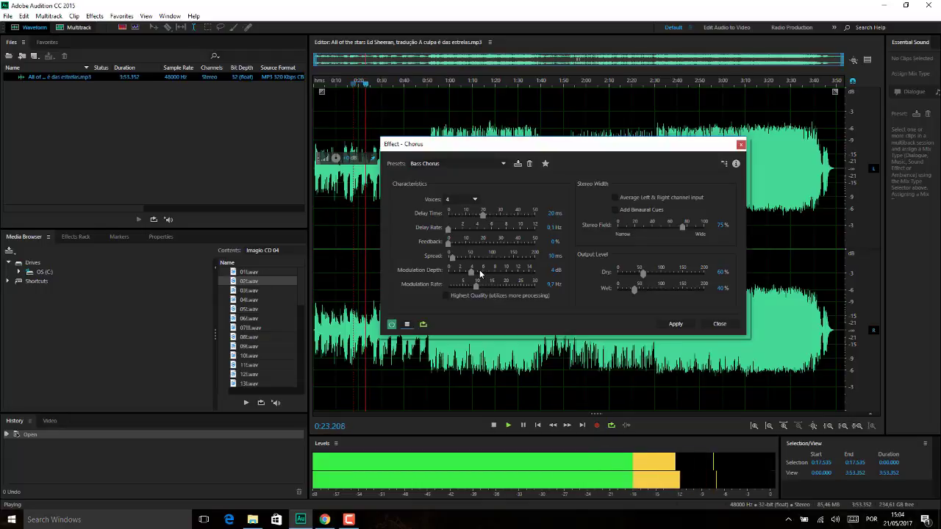
- Set the number of chorus voices to 16 while the preview plays
{"action": "left_click", "coordinate": [475, 200]}
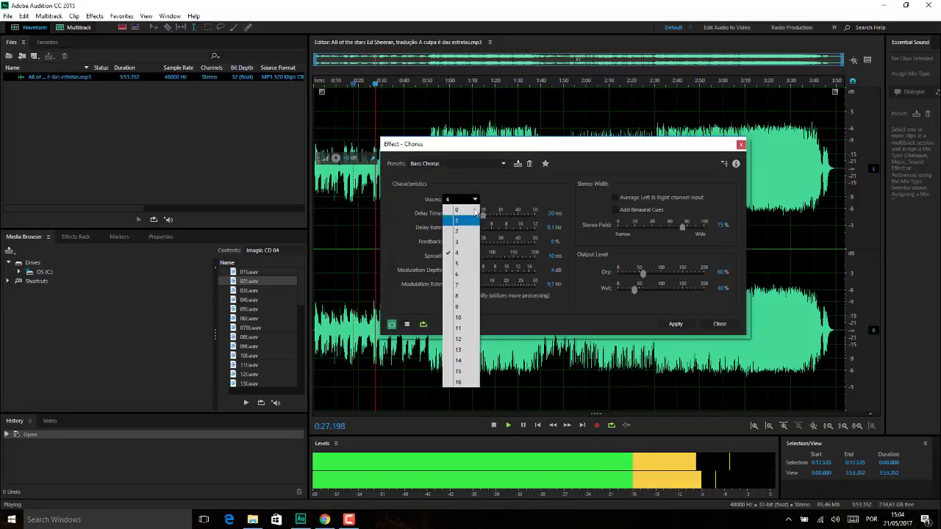
{"action": "left_click", "coordinate": [475, 200]}
{"action": "left_click", "coordinate": [475, 199]}
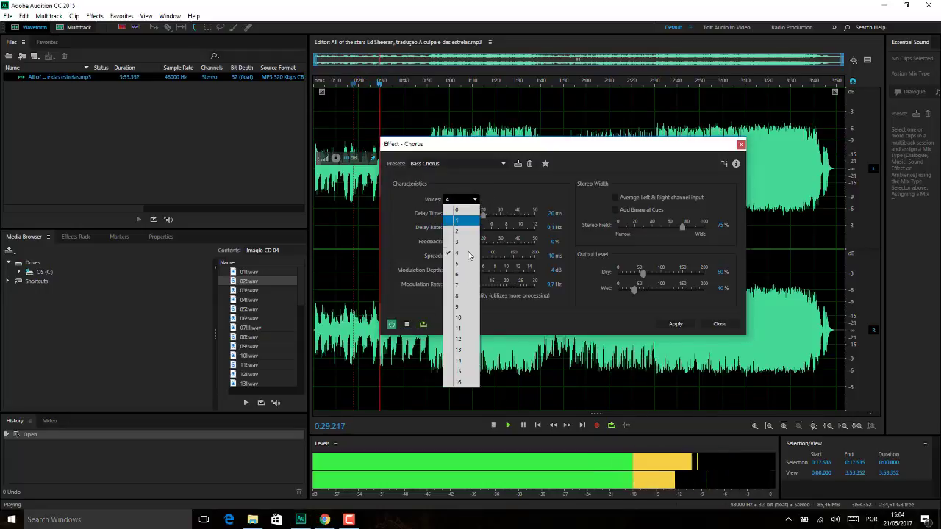
{"action": "left_click", "coordinate": [459, 382]}
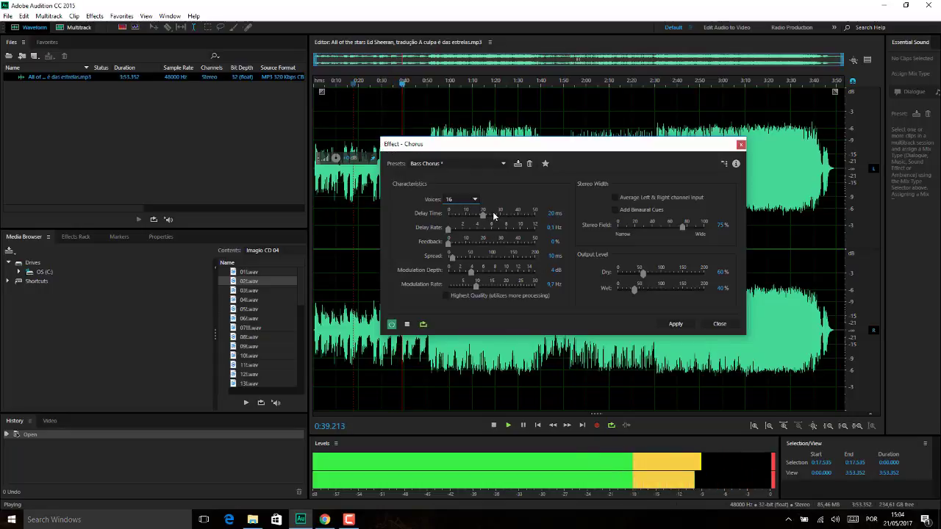
- Try low and high chorus Delay Time values, leaving it at 50 ms, and set Feedback to 4.4% and Delay Rate to 0.1 Hz
{"action": "left_click_drag", "start_coordinate": [482, 214], "coordinate": [449, 217]}
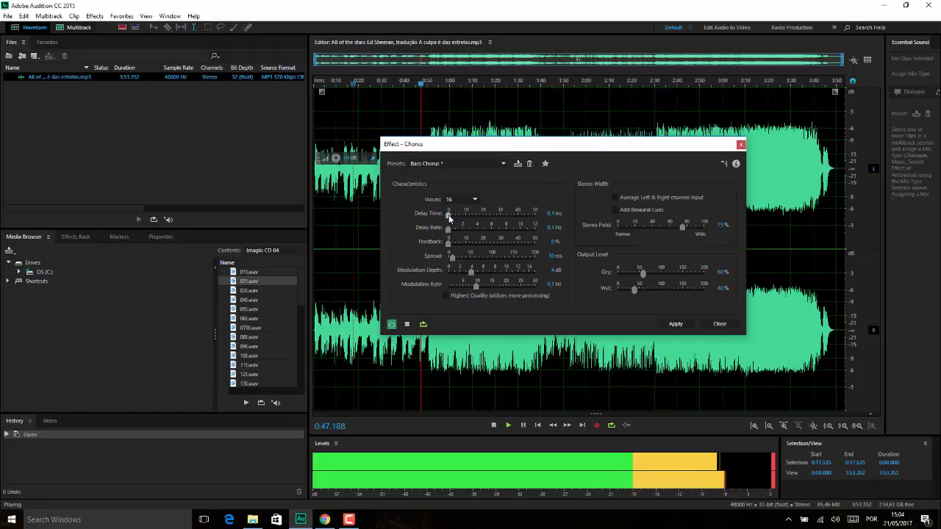
{"action": "left_click_drag", "start_coordinate": [448, 214], "coordinate": [529, 218]}
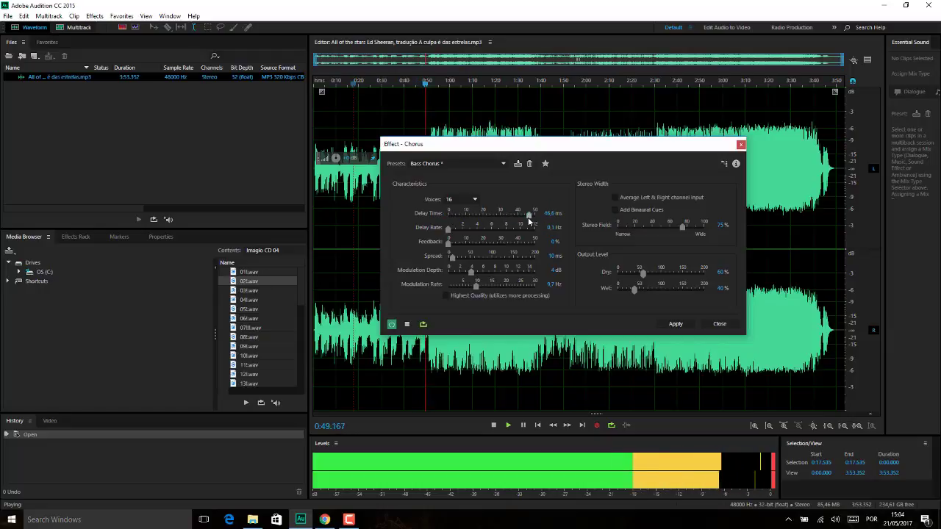
{"action": "mouse_move", "coordinate": [450, 231]}
{"action": "left_mouse_down"}
{"action": "mouse_move", "coordinate": [457, 235]}
{"action": "mouse_move", "coordinate": [449, 232]}
{"action": "left_mouse_up"}
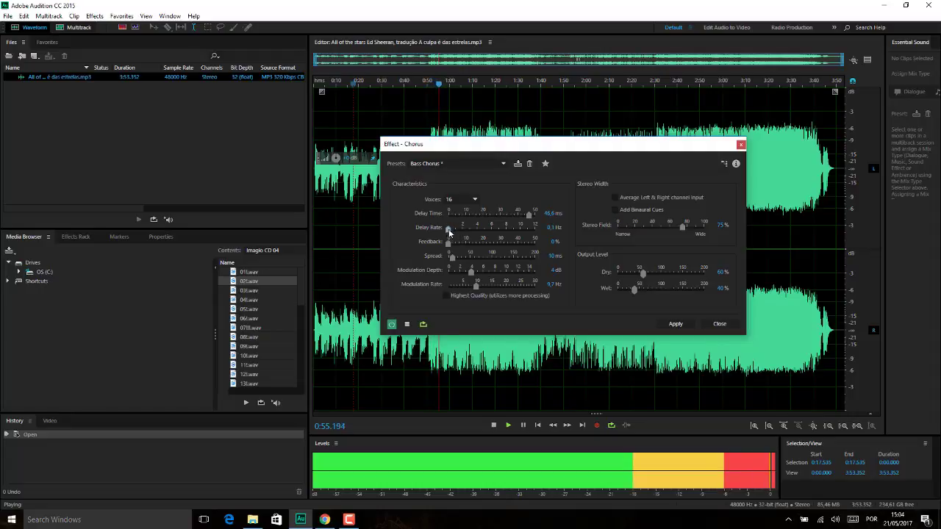
{"action": "left_click_drag", "start_coordinate": [529, 215], "coordinate": [447, 216]}
{"action": "left_click_drag", "start_coordinate": [511, 219], "coordinate": [538, 216]}
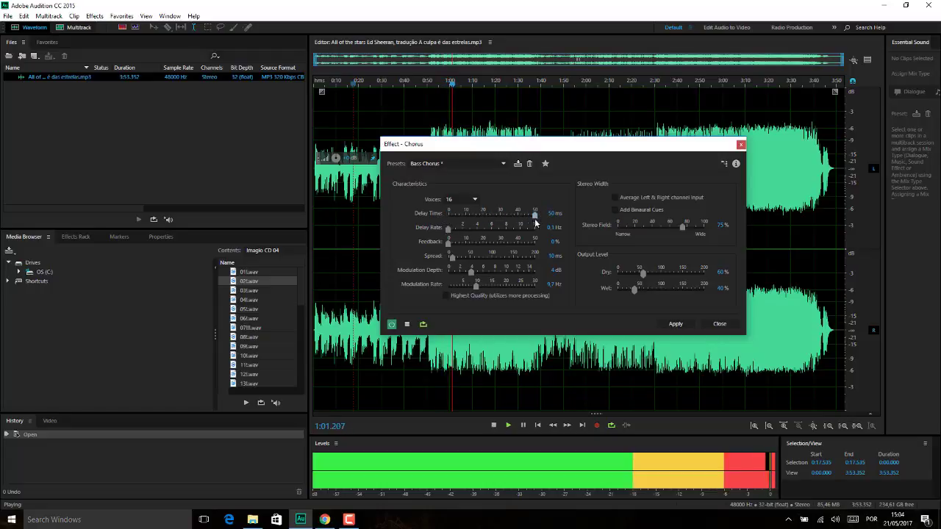
{"action": "left_click_drag", "start_coordinate": [452, 246], "coordinate": [457, 244]}
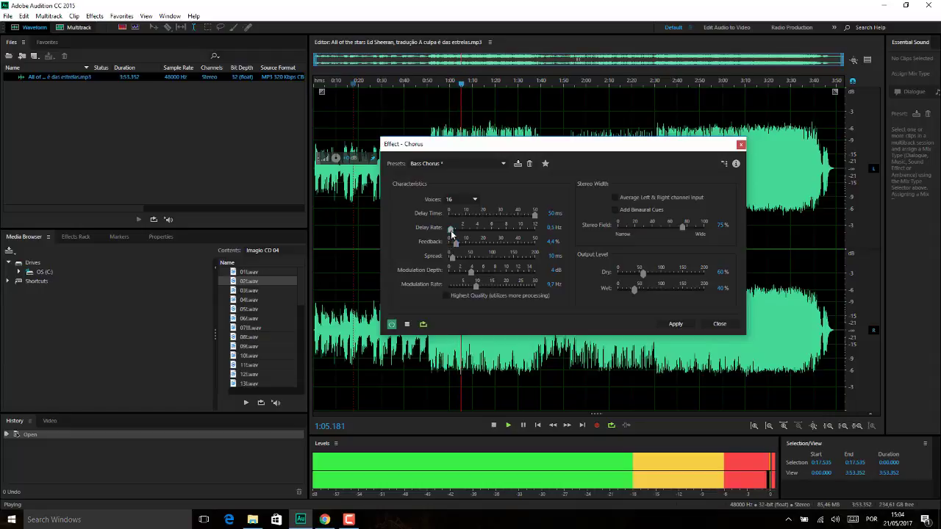
{"action": "left_click_drag", "start_coordinate": [451, 228], "coordinate": [448, 228]}
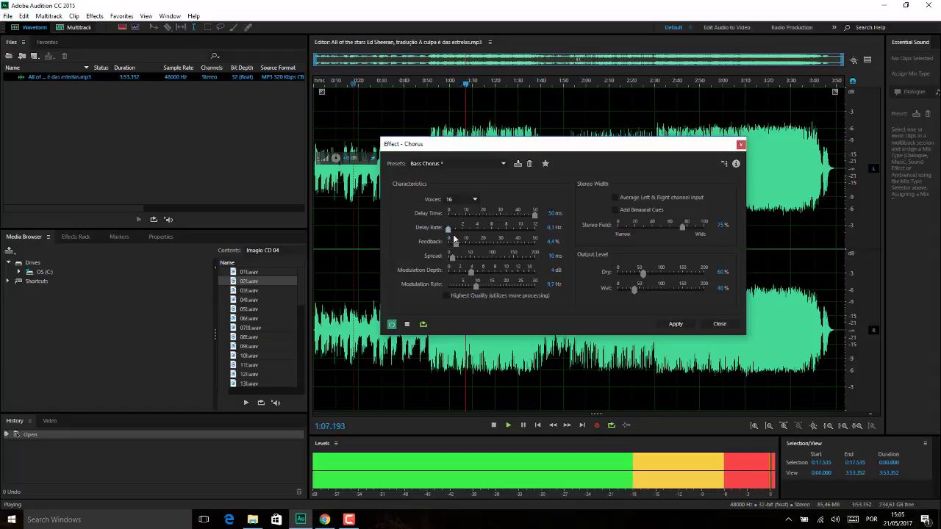
- Lower the system speaker volume to 50 and move the Chorus dialog aside, keeping 16 voices selected
{"action": "left_click", "coordinate": [471, 202]}
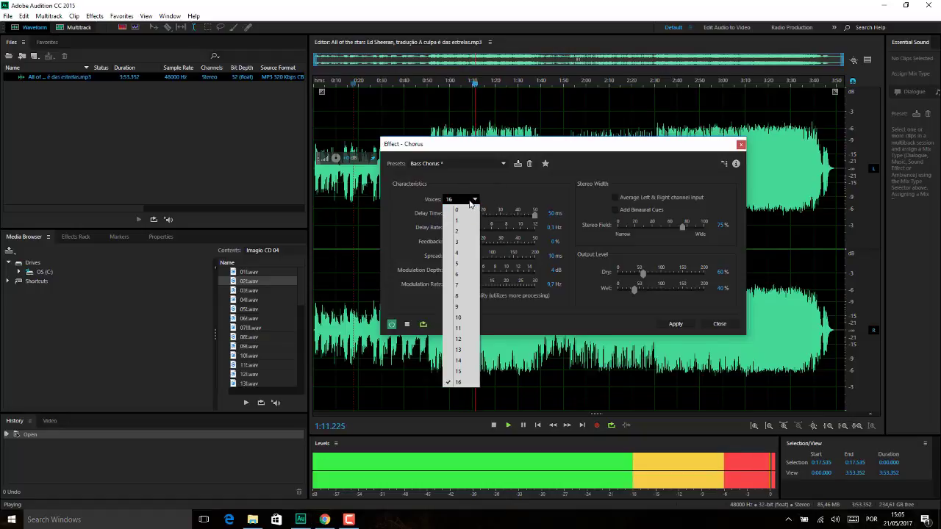
{"action": "left_click", "coordinate": [471, 201]}
{"action": "left_click", "coordinate": [835, 520]}
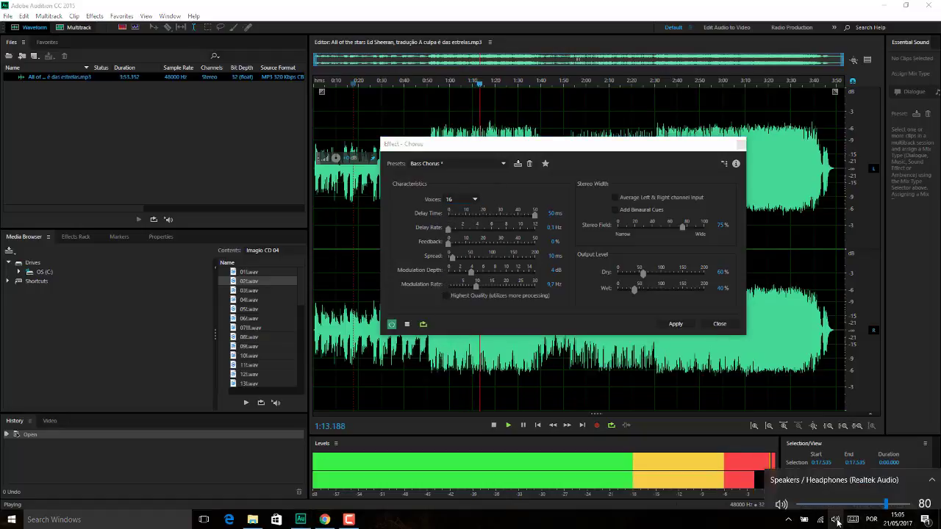
{"action": "left_click_drag", "start_coordinate": [868, 497], "coordinate": [853, 496]}
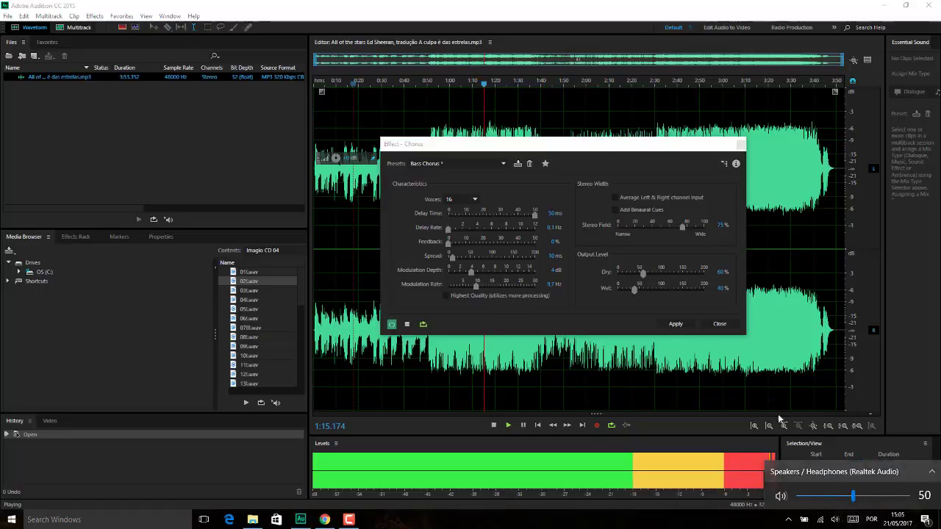
{"action": "left_click_drag", "start_coordinate": [599, 151], "coordinate": [522, 137]}
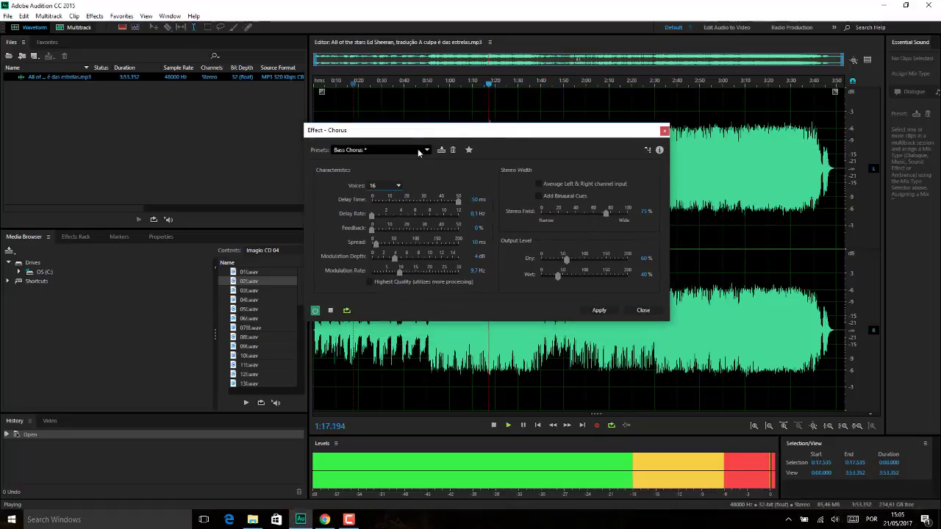
- Audition the Subtle Vocal Chorus, Rich Chorus and Fluttery presets on the playing song
{"action": "left_click", "coordinate": [389, 150]}
{"action": "left_click", "coordinate": [383, 291]}
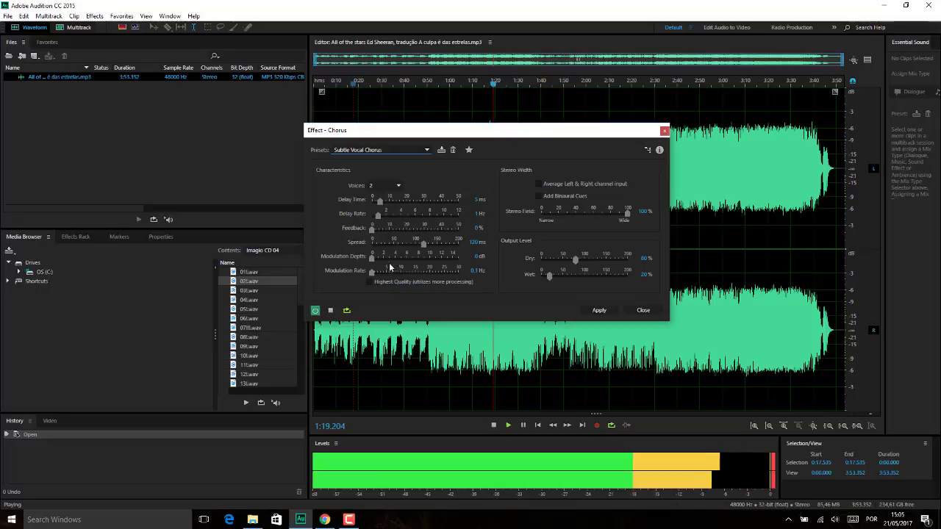
{"action": "left_click", "coordinate": [386, 150]}
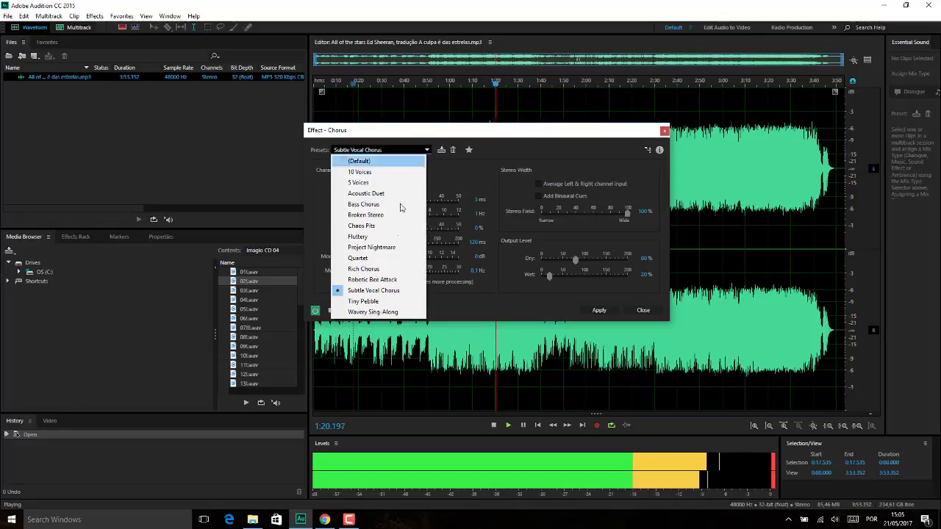
{"action": "left_click", "coordinate": [378, 269]}
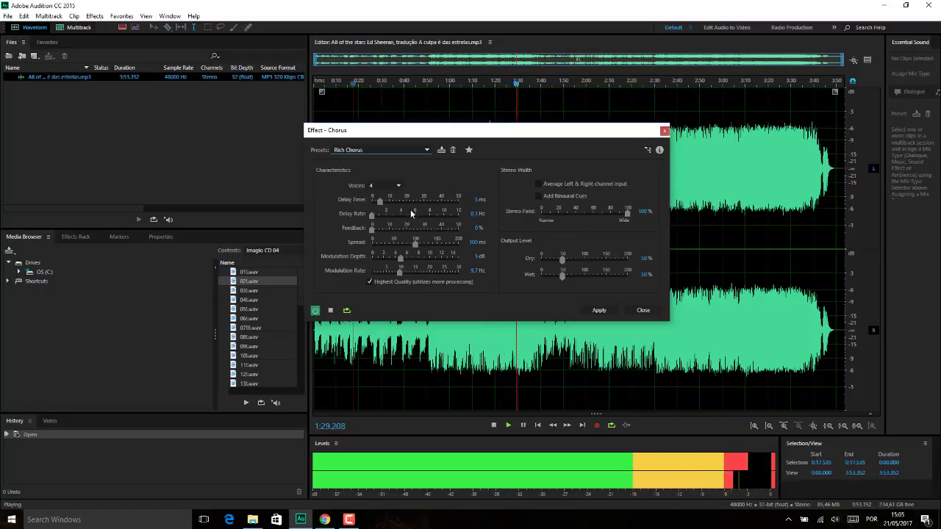
{"action": "left_click", "coordinate": [411, 150]}
{"action": "left_click", "coordinate": [399, 237]}
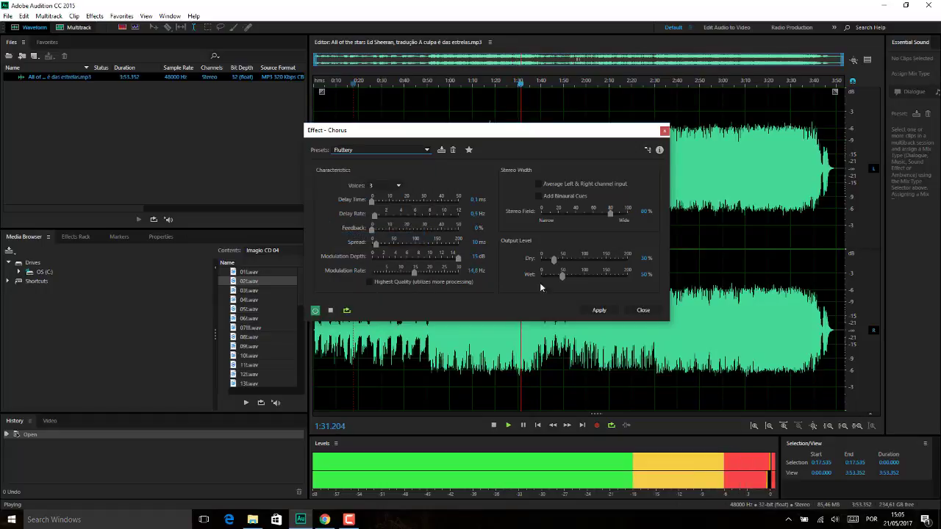
- Audition the 5 Voices chorus preset, stop the preview and close the Chorus effect without applying it
{"action": "left_click", "coordinate": [386, 150]}
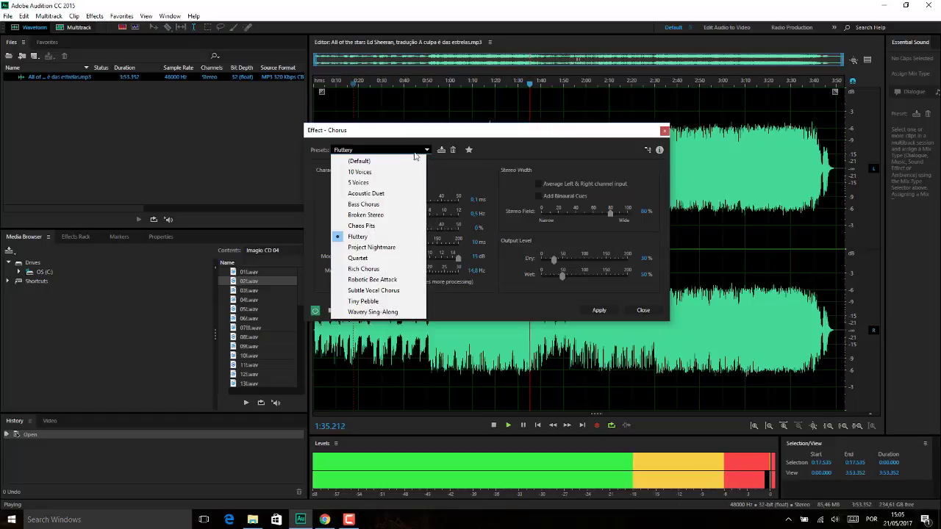
{"action": "left_click", "coordinate": [381, 183]}
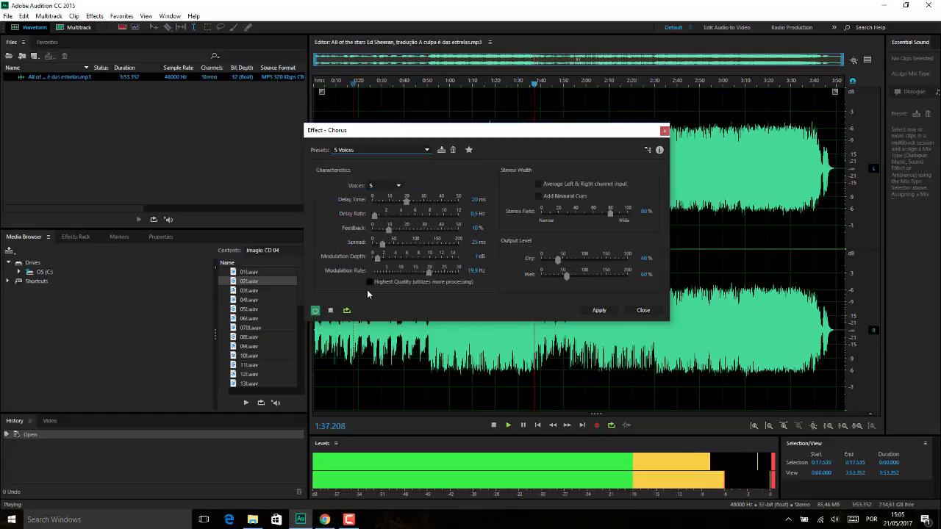
{"action": "left_click", "coordinate": [333, 310]}
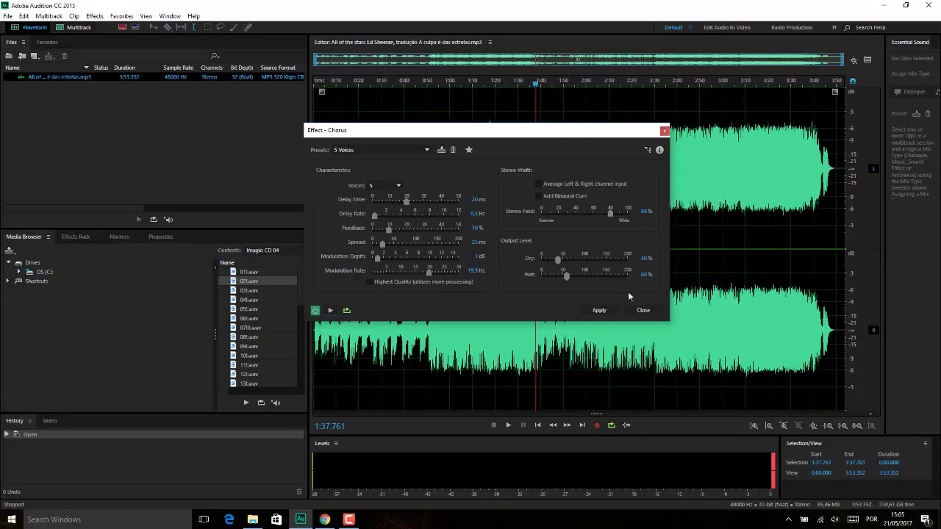
{"action": "left_click", "coordinate": [642, 310]}
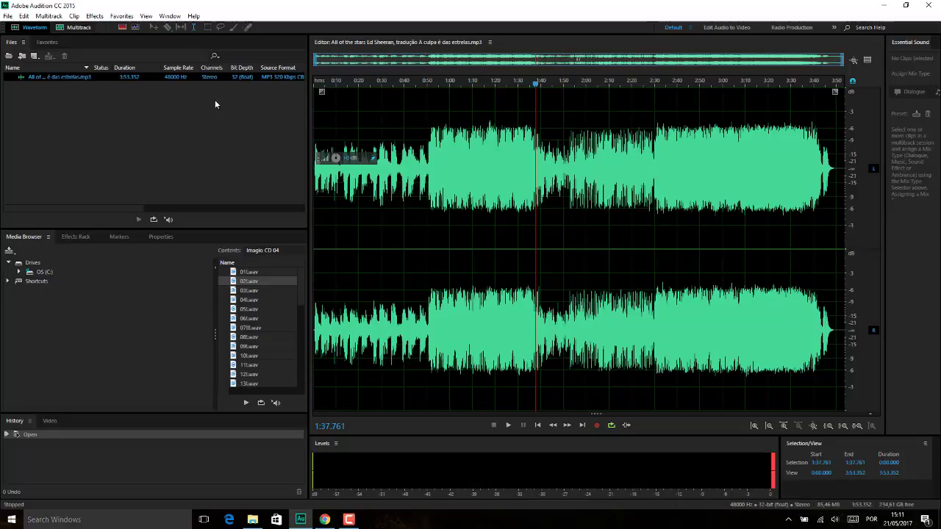
- Open the Chorus/Flanger modulation effect and start previewing the song with its default preset
{"action": "left_click", "coordinate": [95, 15]}
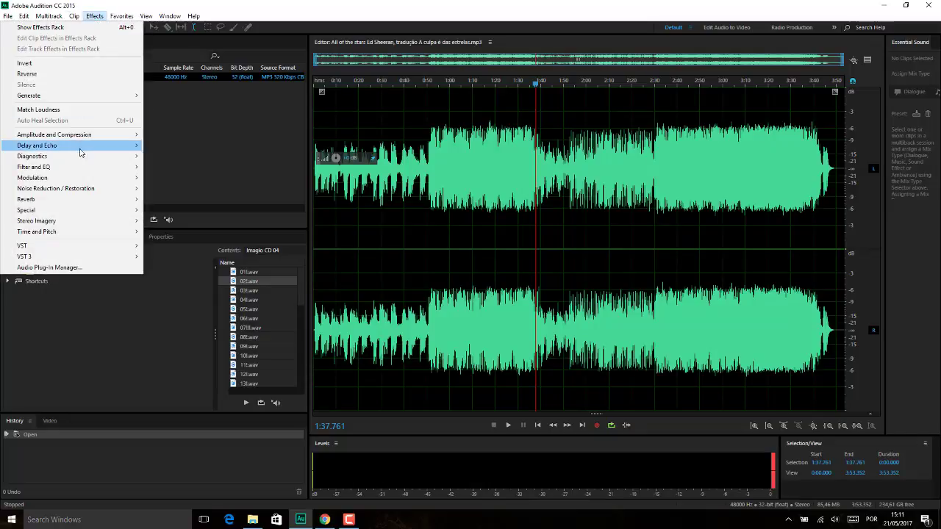
{"action": "mouse_move", "coordinate": [71, 180]}
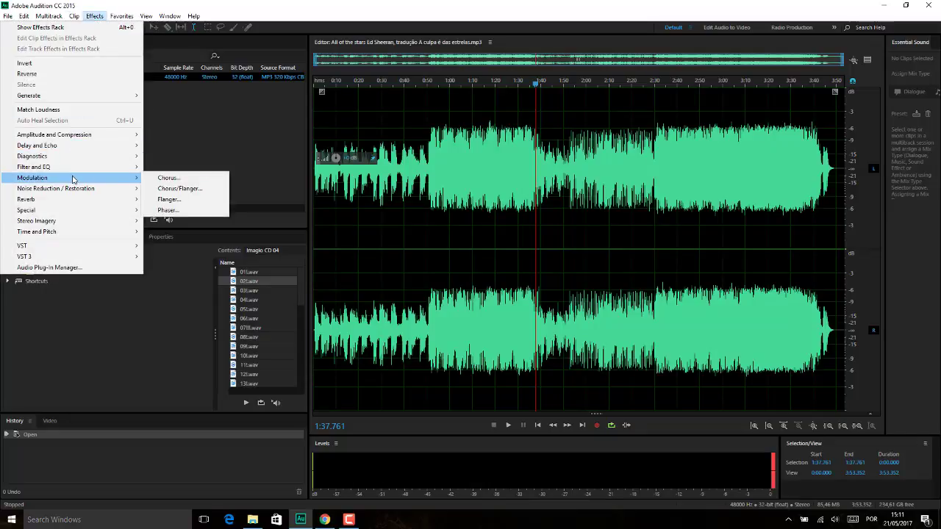
{"action": "mouse_move", "coordinate": [127, 173]}
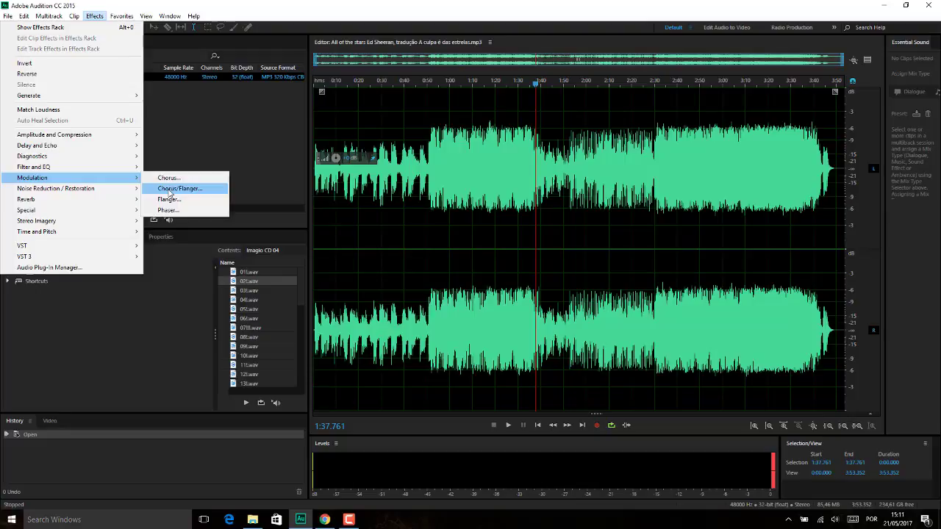
{"action": "left_click", "coordinate": [170, 189]}
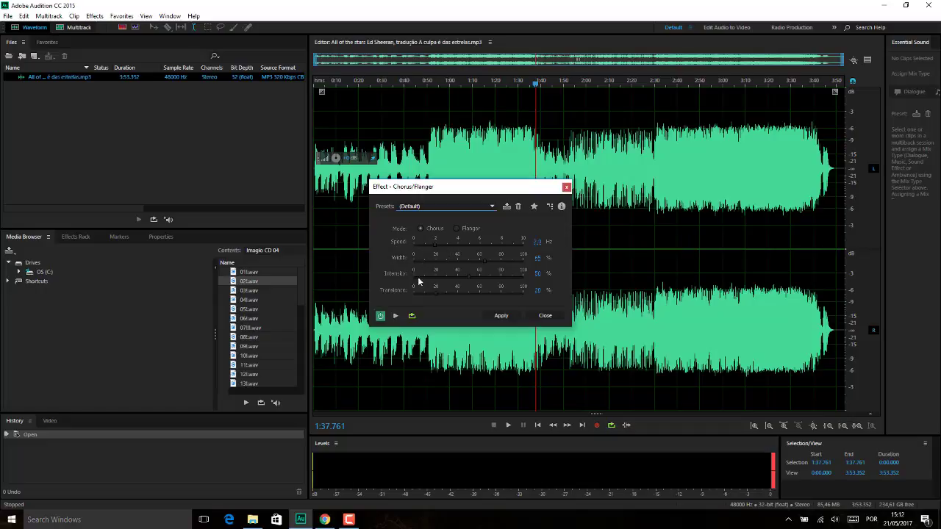
{"action": "left_click_drag", "start_coordinate": [458, 190], "coordinate": [439, 173]}
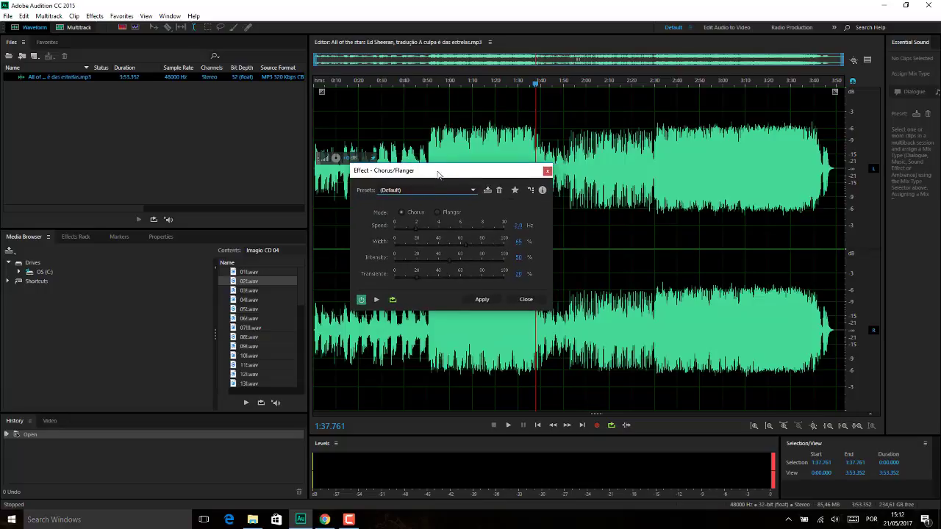
{"action": "left_click", "coordinate": [376, 301]}
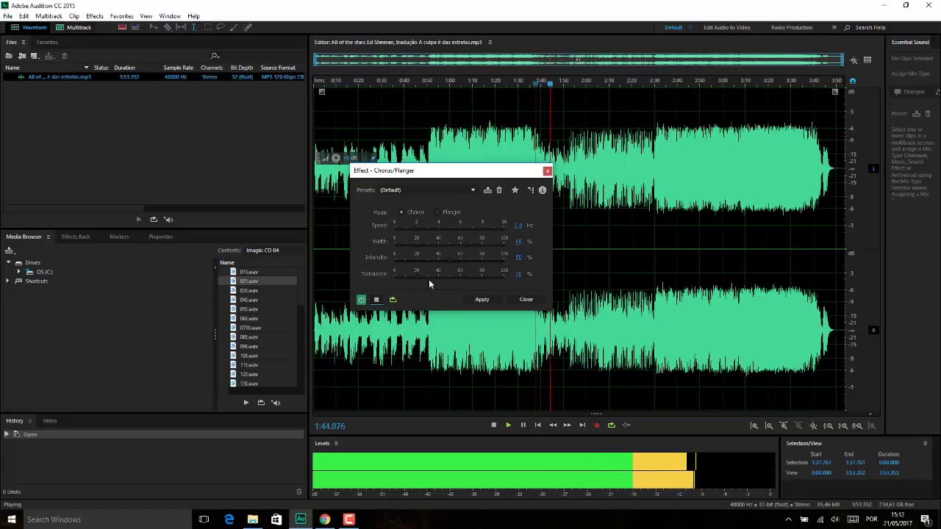
- Audition the Aggressive Flange and Female Voice presets, restarting the preview and leaving the mode on Chorus
{"action": "left_click", "coordinate": [441, 190]}
{"action": "left_click", "coordinate": [431, 212]}
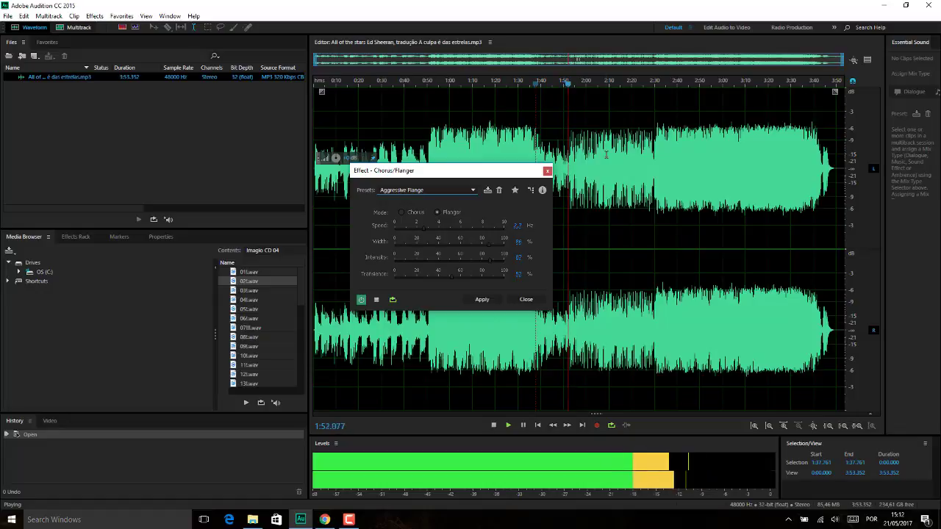
{"action": "left_click", "coordinate": [464, 190]}
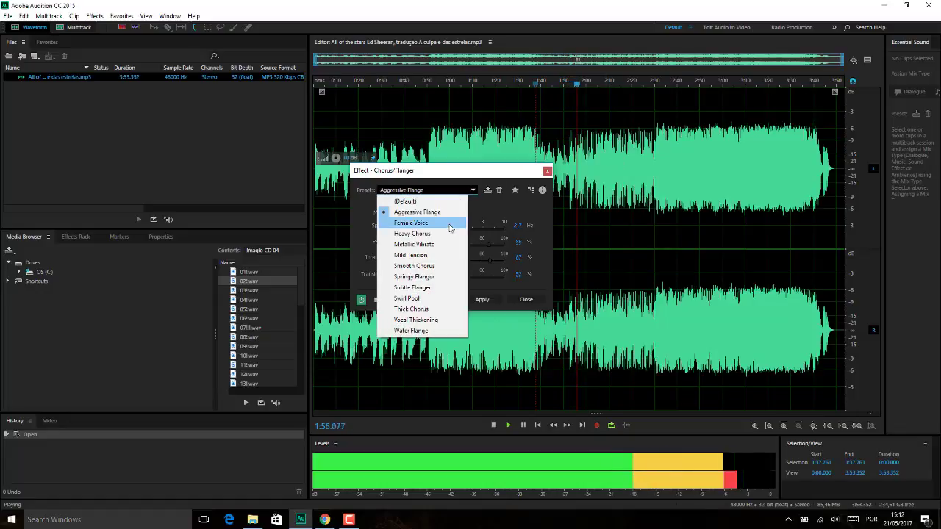
{"action": "left_click", "coordinate": [449, 224]}
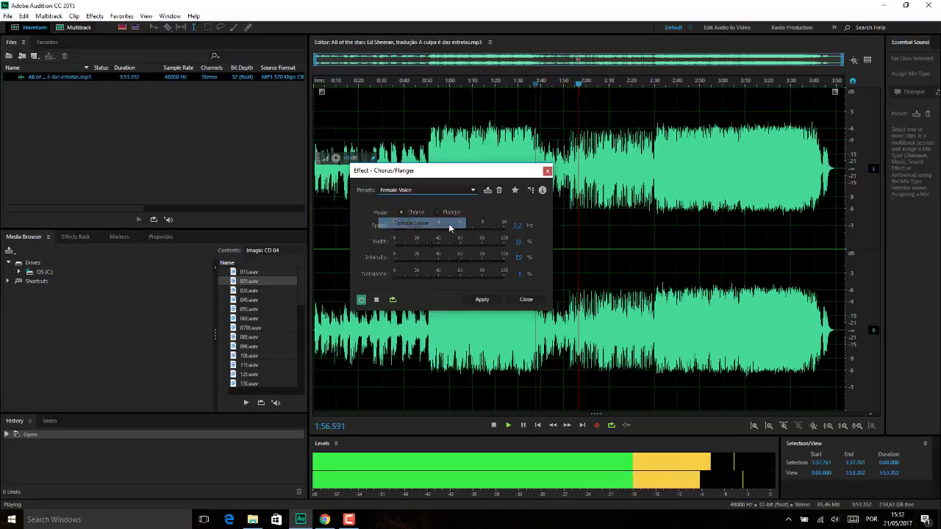
{"action": "left_click", "coordinate": [378, 301]}
{"action": "left_click", "coordinate": [379, 300]}
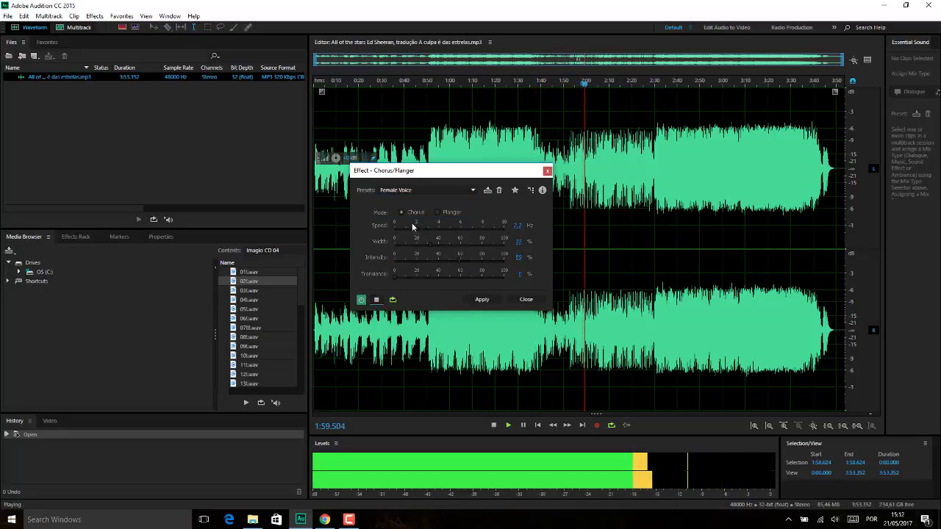
{"action": "left_click", "coordinate": [407, 214]}
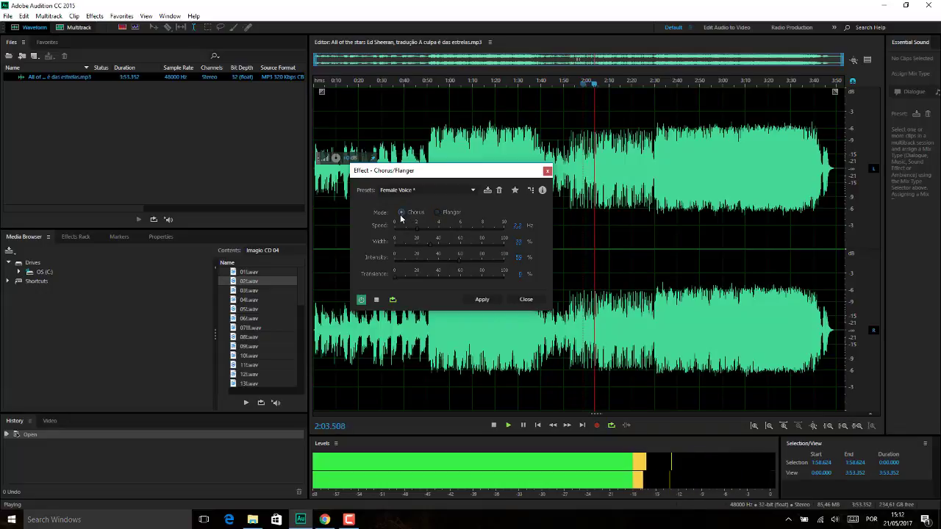
- Audition the Heavy Chorus, Metallic Vibrato and Mild Tension presets of the Chorus/Flanger effect
{"action": "left_click", "coordinate": [473, 191]}
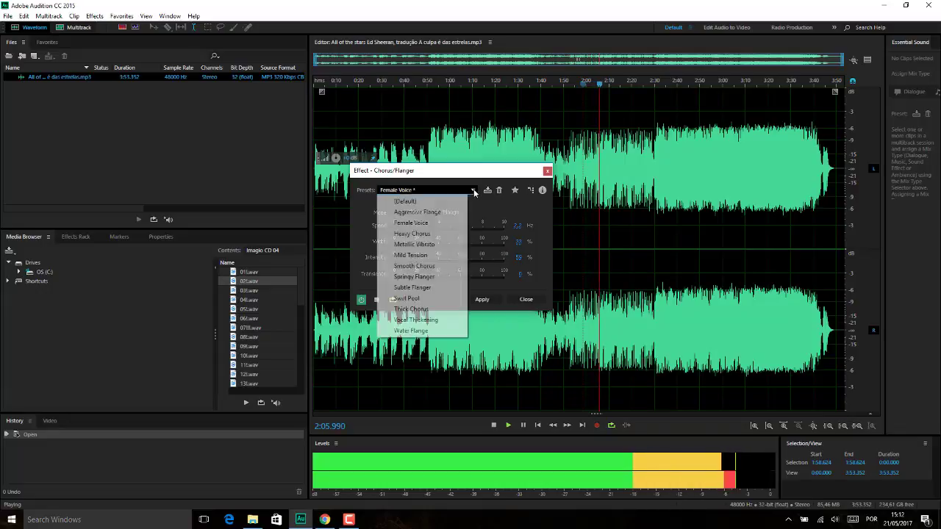
{"action": "left_click", "coordinate": [423, 235]}
{"action": "left_click", "coordinate": [426, 189]}
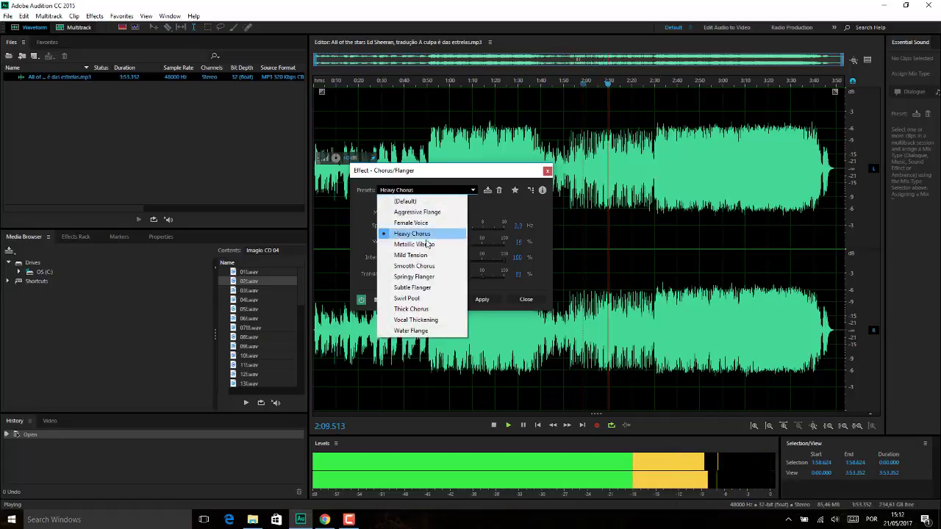
{"action": "left_click", "coordinate": [426, 244]}
{"action": "left_click", "coordinate": [472, 189]}
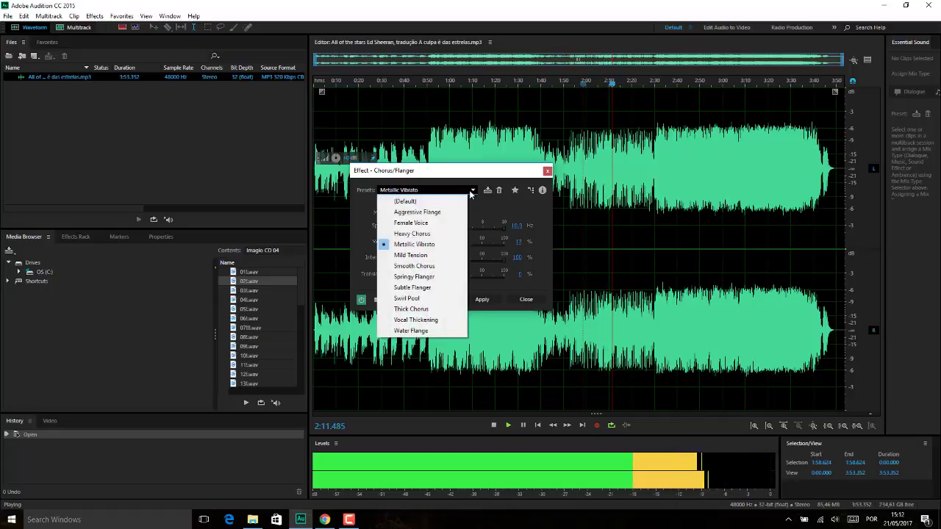
{"action": "left_click", "coordinate": [439, 256]}
- Audition the Smooth Chorus, Springy Flanger and Subtle Flanger presets while the song plays
{"action": "left_click", "coordinate": [434, 190]}
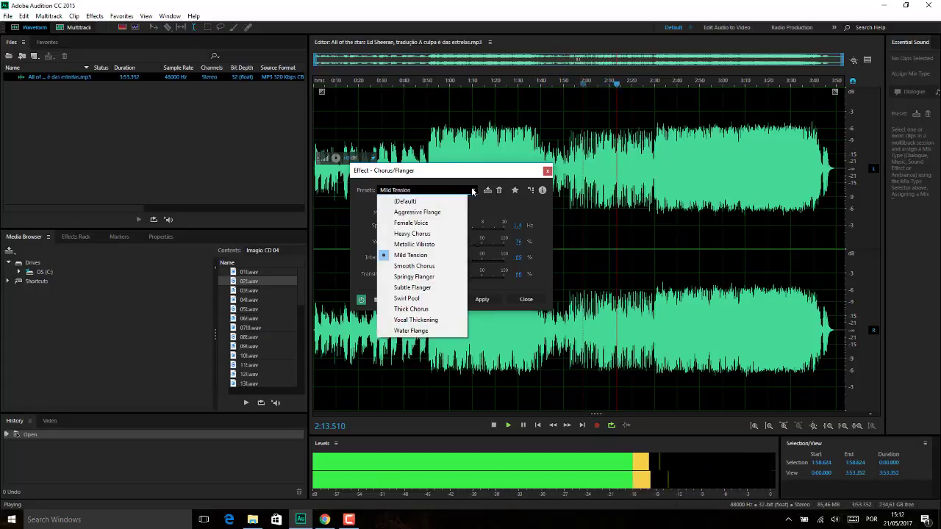
{"action": "left_click", "coordinate": [424, 267]}
{"action": "left_click", "coordinate": [471, 190]}
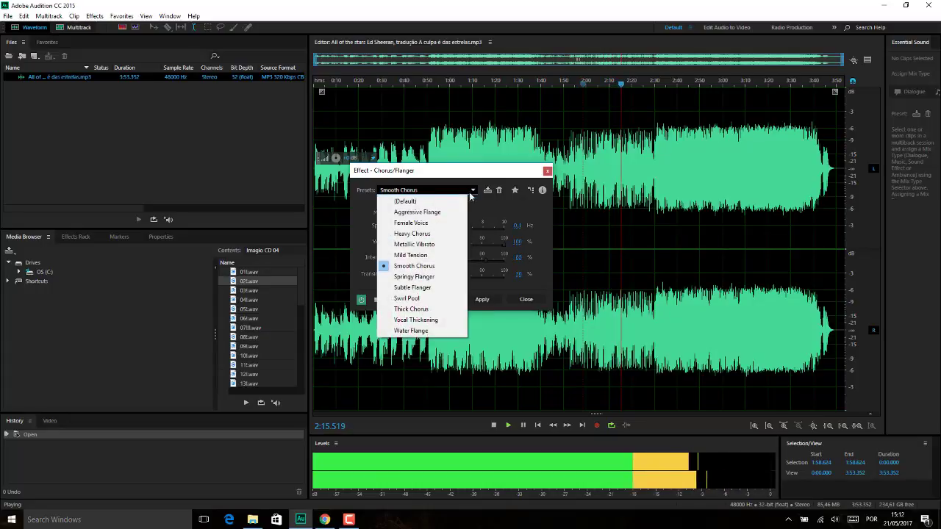
{"action": "left_click", "coordinate": [415, 277]}
{"action": "left_click", "coordinate": [441, 190]}
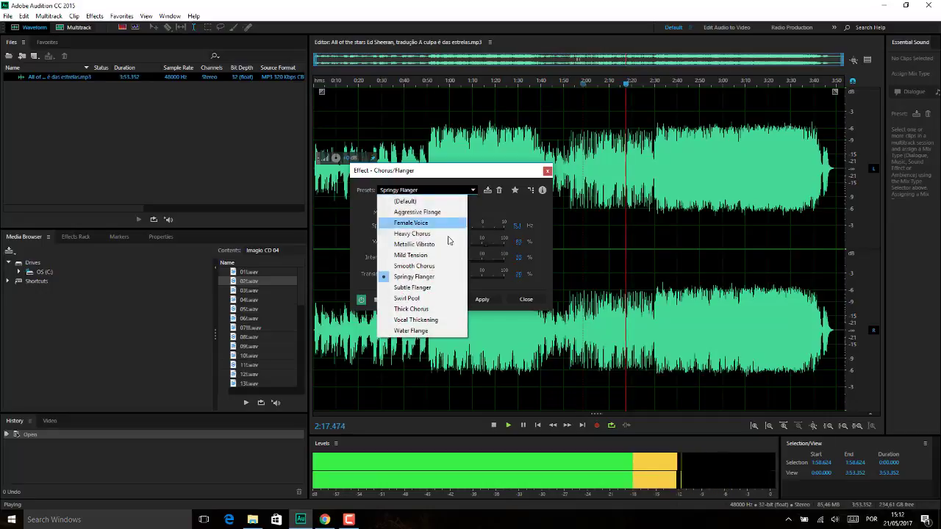
{"action": "left_click", "coordinate": [423, 288]}
- Audition the Swirl Pool and Thick Chorus presets of the Chorus/Flanger effect
{"action": "left_click", "coordinate": [471, 190]}
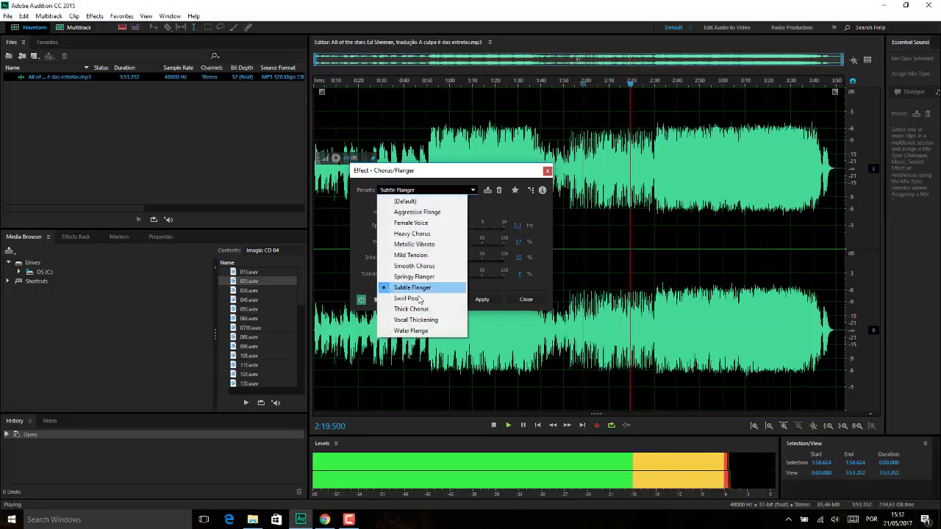
{"action": "left_click", "coordinate": [425, 299]}
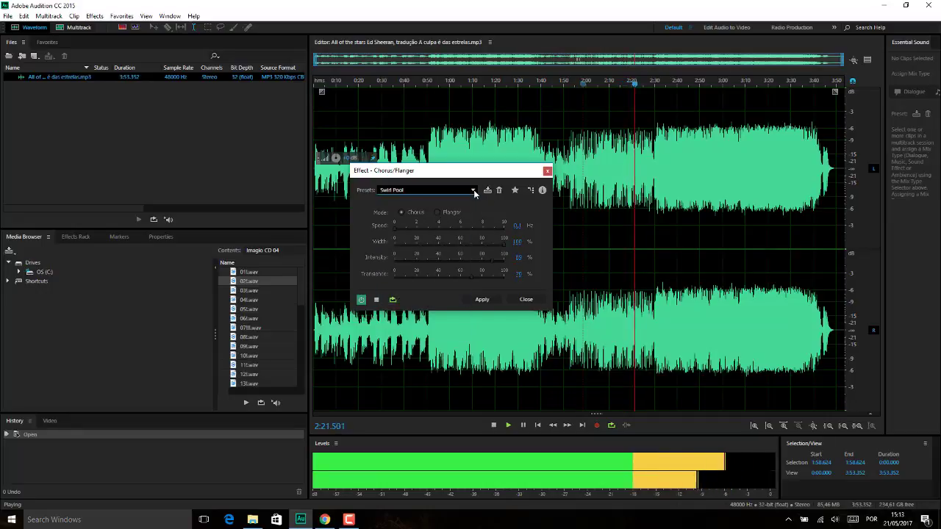
{"action": "left_click", "coordinate": [471, 189]}
{"action": "left_click", "coordinate": [426, 309]}
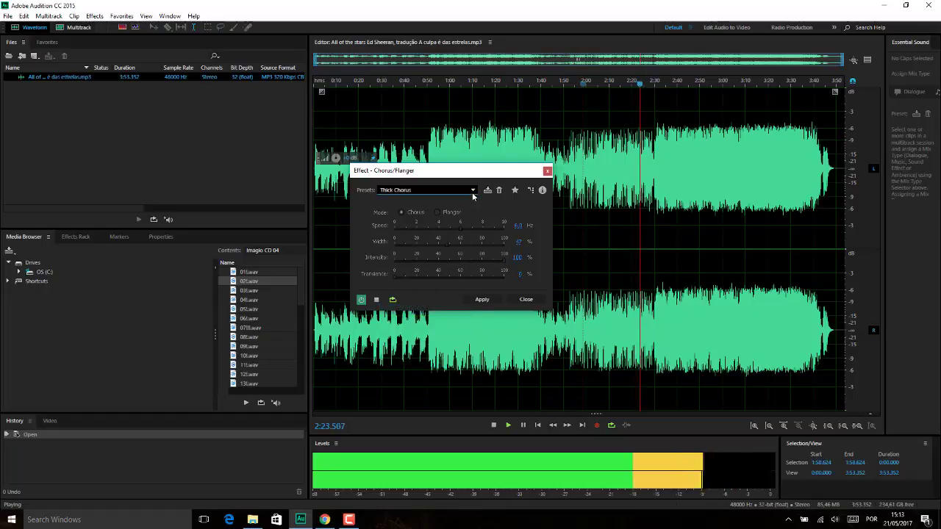
- Choose the Vocal Thickening preset and raise its Speed close to the 10 Hz maximum during the preview
{"action": "left_click", "coordinate": [441, 189]}
{"action": "left_click", "coordinate": [415, 320]}
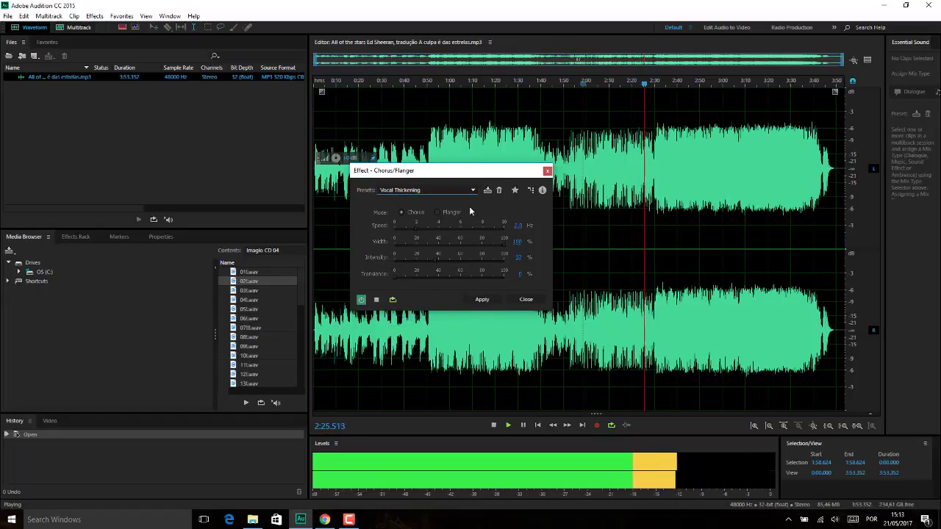
{"action": "left_click_drag", "start_coordinate": [416, 227], "coordinate": [504, 229]}
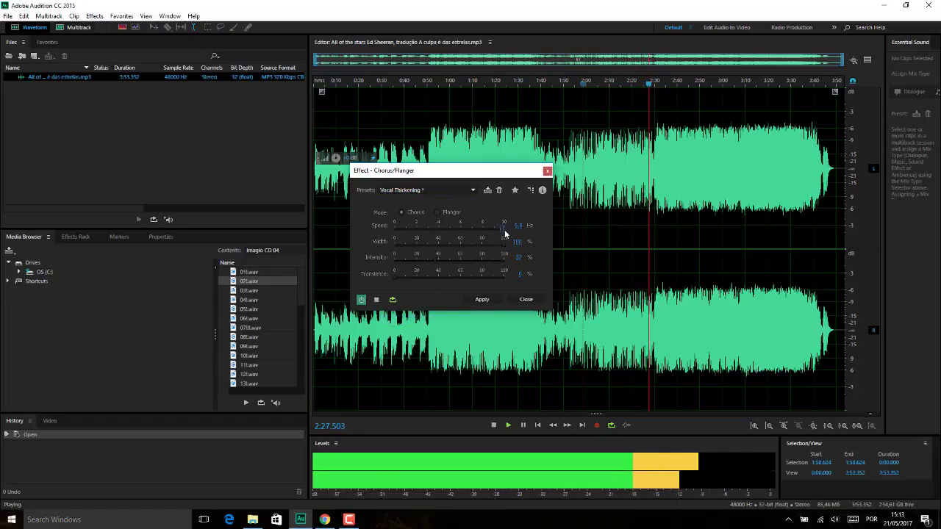
{"action": "left_click", "coordinate": [428, 258]}
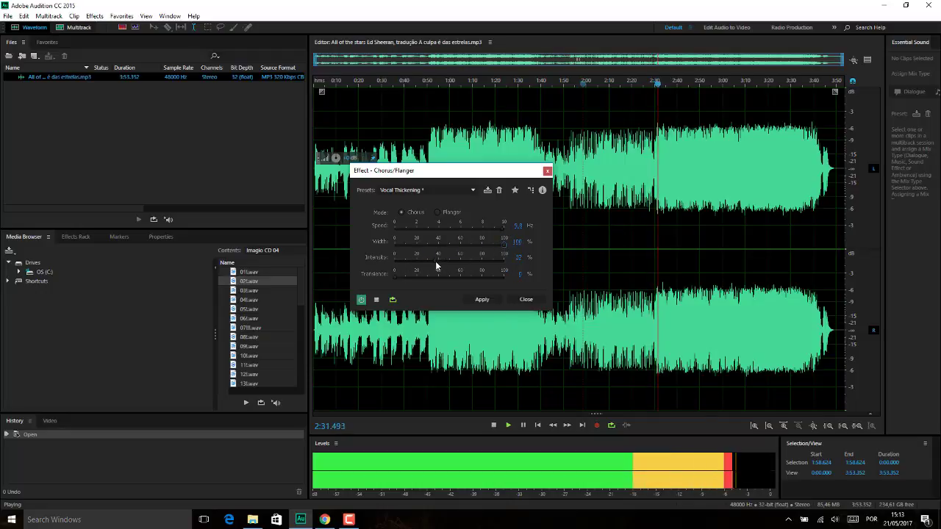
- Raise the Intensity to 100% during the preview and close the Chorus/Flanger effect without applying it
{"action": "left_click_drag", "start_coordinate": [432, 259], "coordinate": [520, 260]}
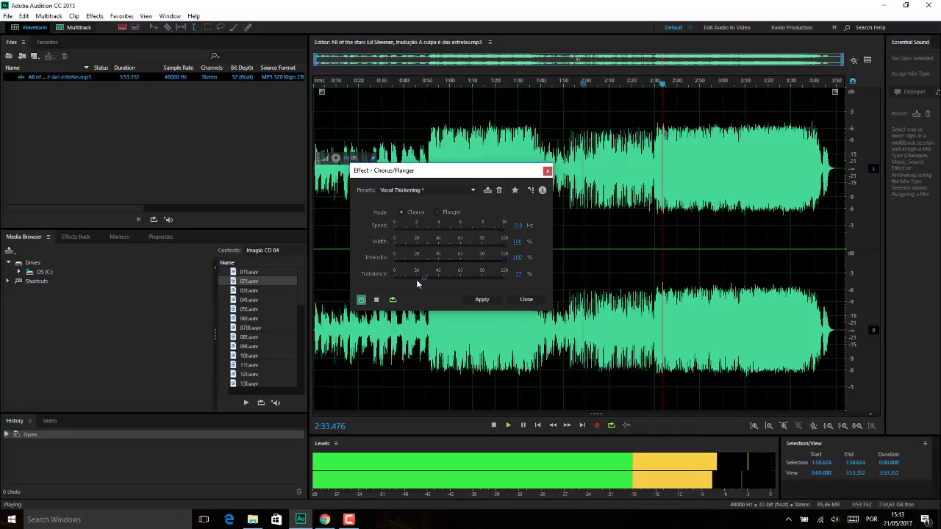
{"action": "left_click", "coordinate": [526, 299]}
{"action": "key", "text": "space"}
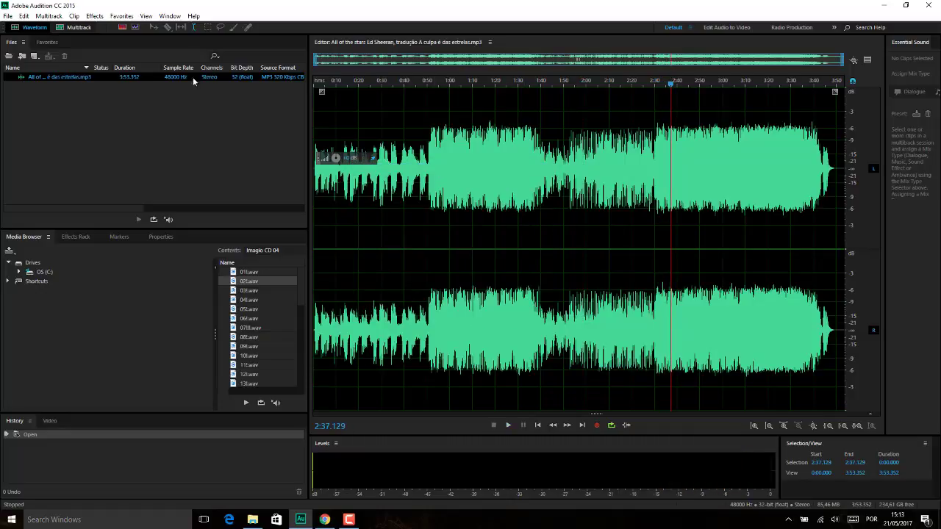
- Open the Flanger effect and, during its preview, set Initial Delay Time to about 10.5 ms and Feedback to about 66%
{"action": "left_click", "coordinate": [94, 16]}
{"action": "mouse_move", "coordinate": [95, 179]}
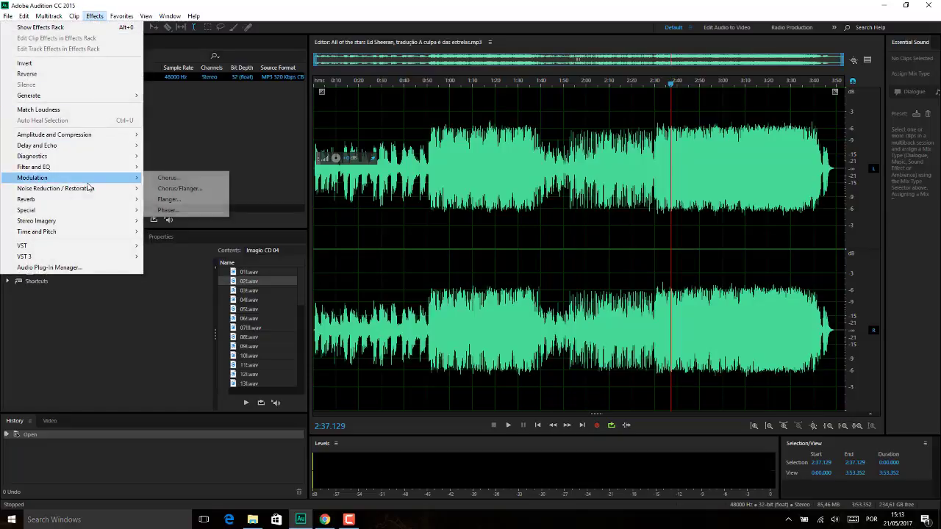
{"action": "left_click", "coordinate": [192, 199]}
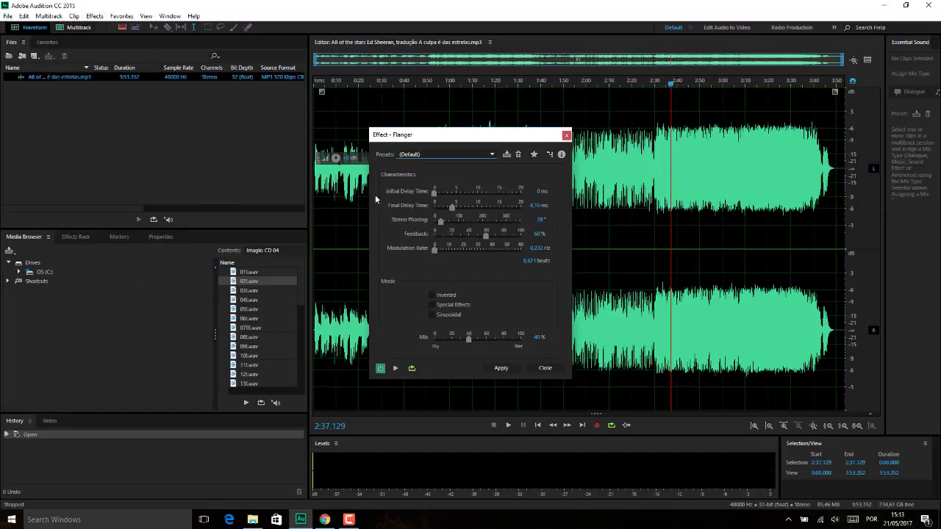
{"action": "left_click", "coordinate": [395, 368]}
{"action": "left_click_drag", "start_coordinate": [434, 191], "coordinate": [479, 193]}
{"action": "left_click_drag", "start_coordinate": [482, 235], "coordinate": [485, 229]}
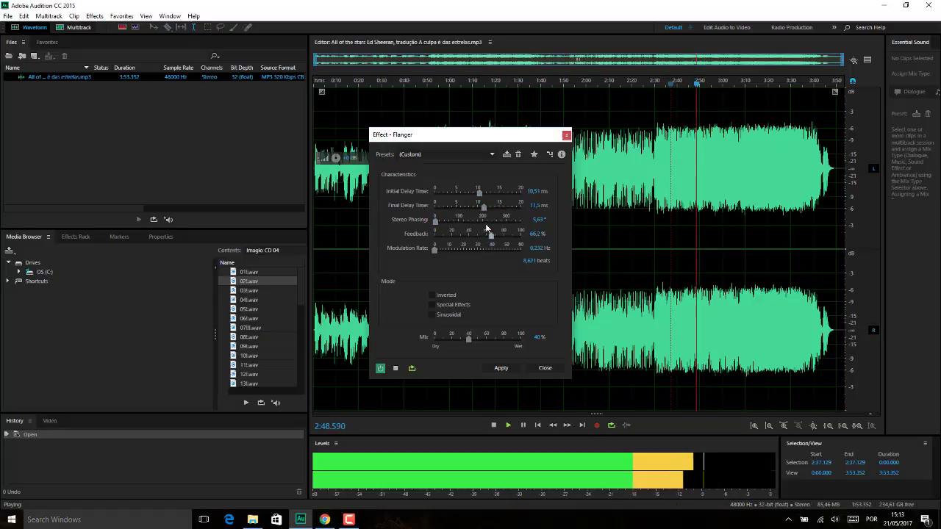
- Audition the Aural, Buzzed and Crazy Clock of Doom presets of the Flanger effect
{"action": "left_click", "coordinate": [464, 154]}
{"action": "left_click", "coordinate": [456, 175]}
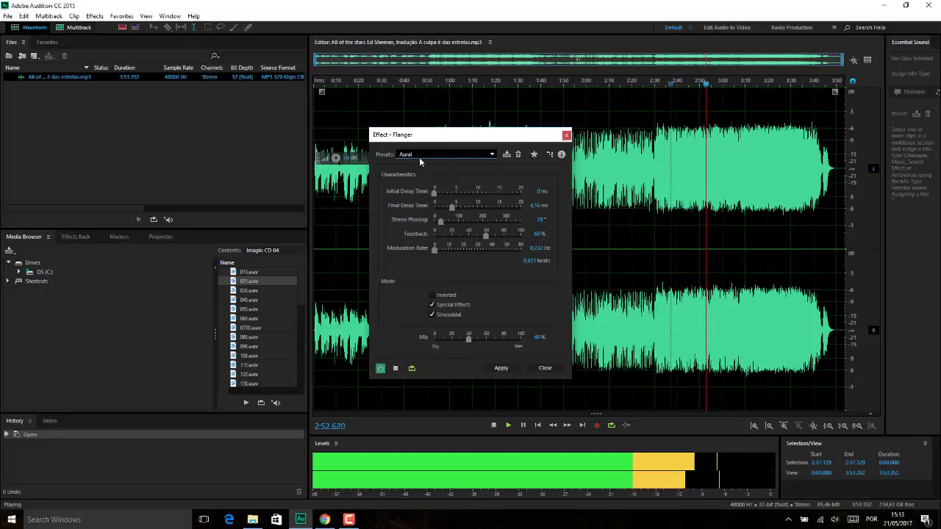
{"action": "left_click", "coordinate": [443, 153]}
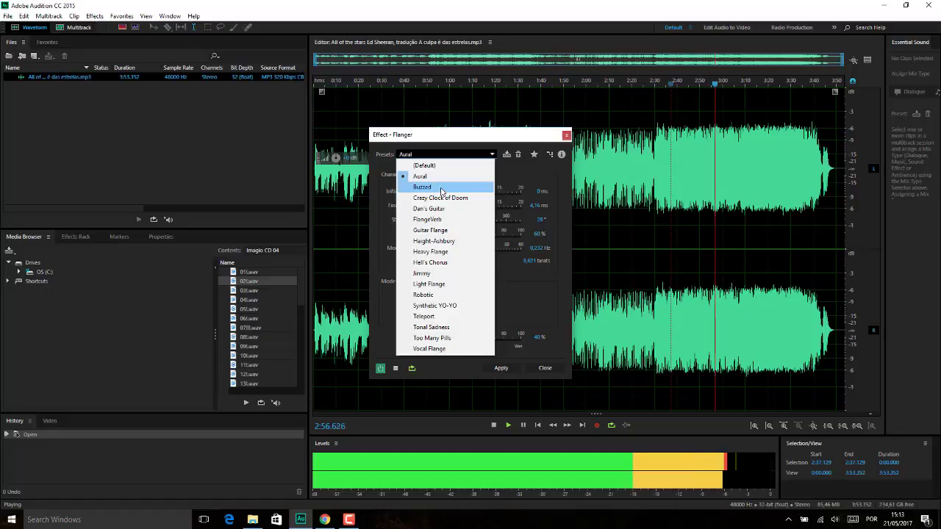
{"action": "left_click", "coordinate": [424, 188]}
{"action": "left_click", "coordinate": [463, 158]}
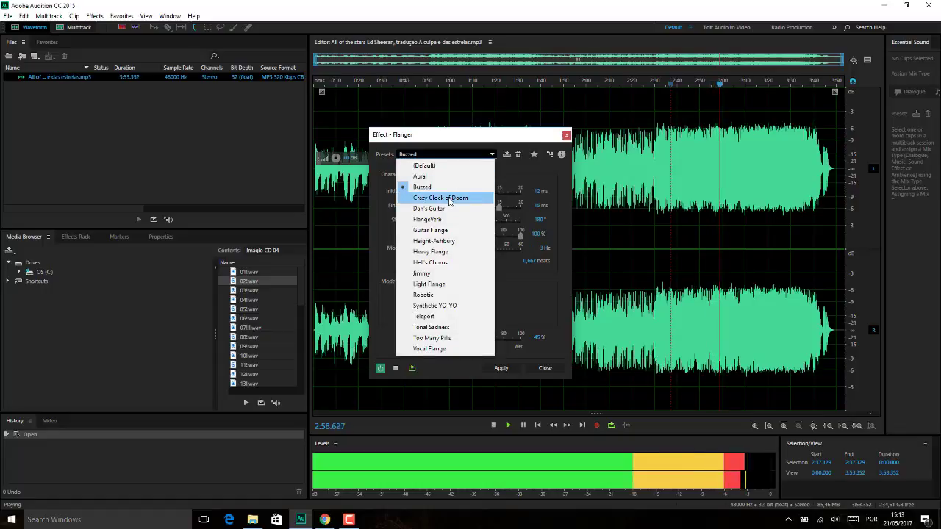
{"action": "left_click", "coordinate": [429, 198]}
- Audition the Dan's Guitar, FlangeVerb and Guitar Flange presets while the song plays
{"action": "left_click", "coordinate": [461, 154]}
{"action": "left_click", "coordinate": [438, 209]}
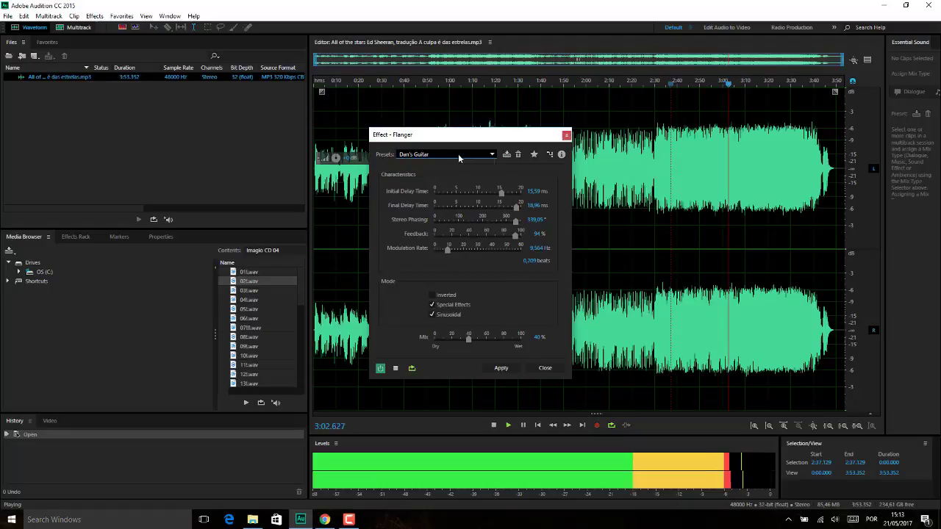
{"action": "left_click", "coordinate": [458, 154]}
{"action": "left_click", "coordinate": [443, 220]}
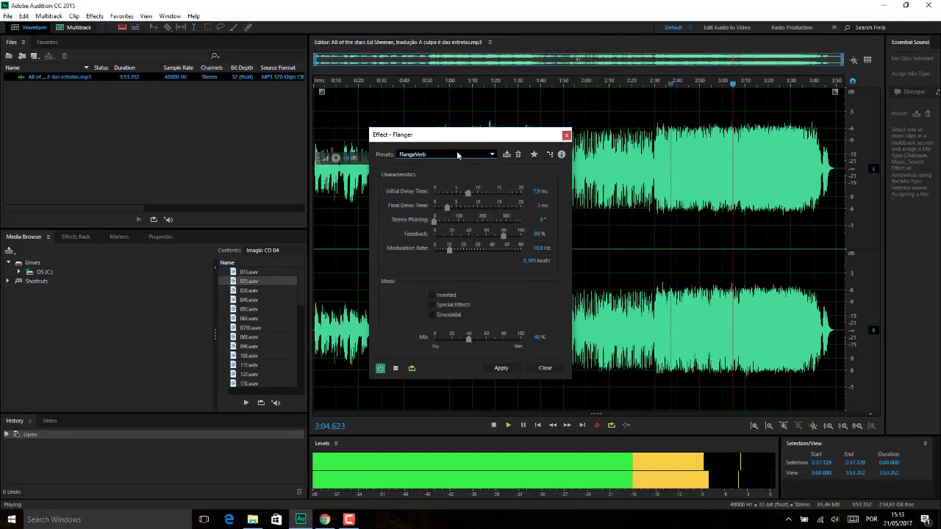
{"action": "left_click", "coordinate": [457, 153]}
{"action": "left_click", "coordinate": [442, 234]}
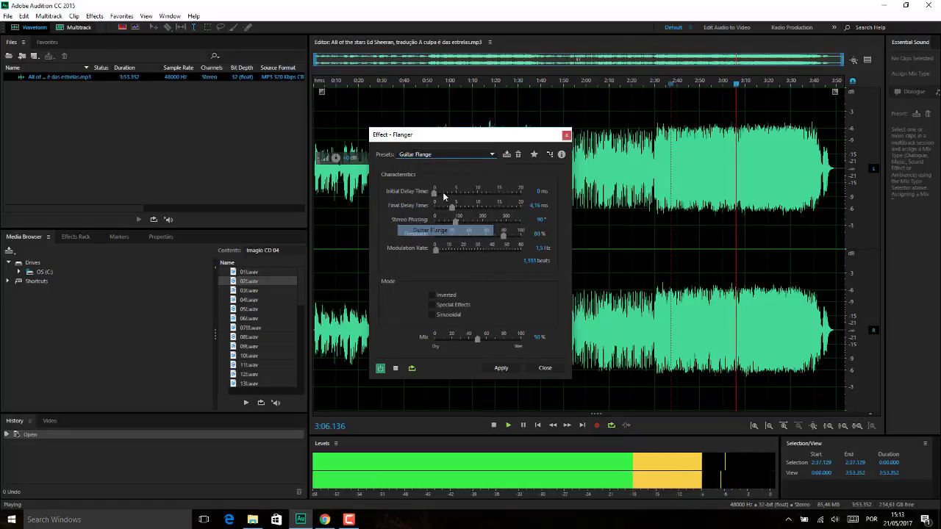
- Audition the Haight-Ashbury, Heavy Flange and Hell's Chorus presets of the Flanger effect
{"action": "left_click", "coordinate": [448, 154]}
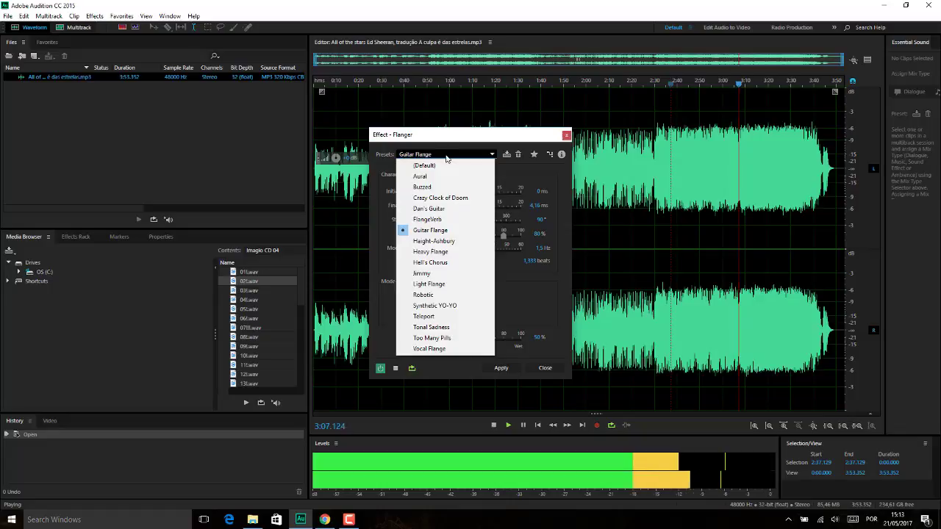
{"action": "left_click", "coordinate": [457, 241]}
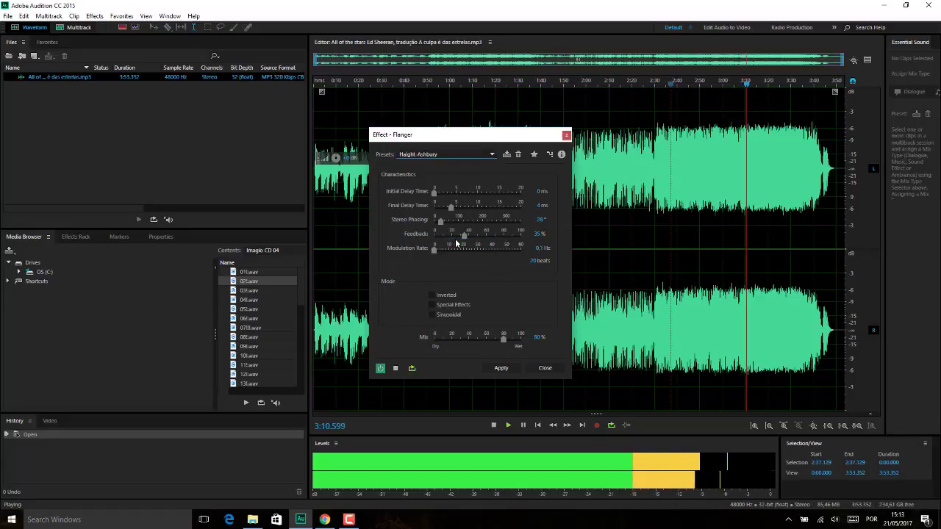
{"action": "left_click", "coordinate": [435, 156]}
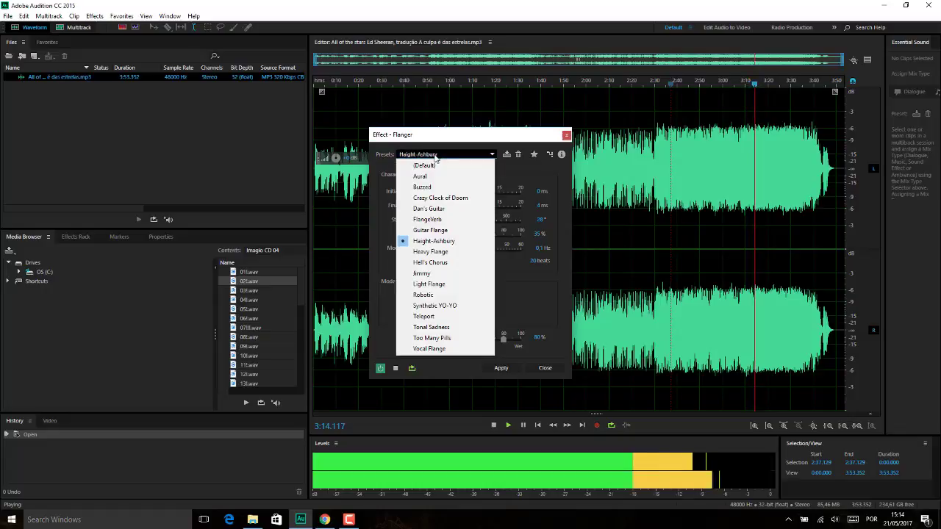
{"action": "left_click", "coordinate": [435, 251]}
{"action": "left_click", "coordinate": [444, 153]}
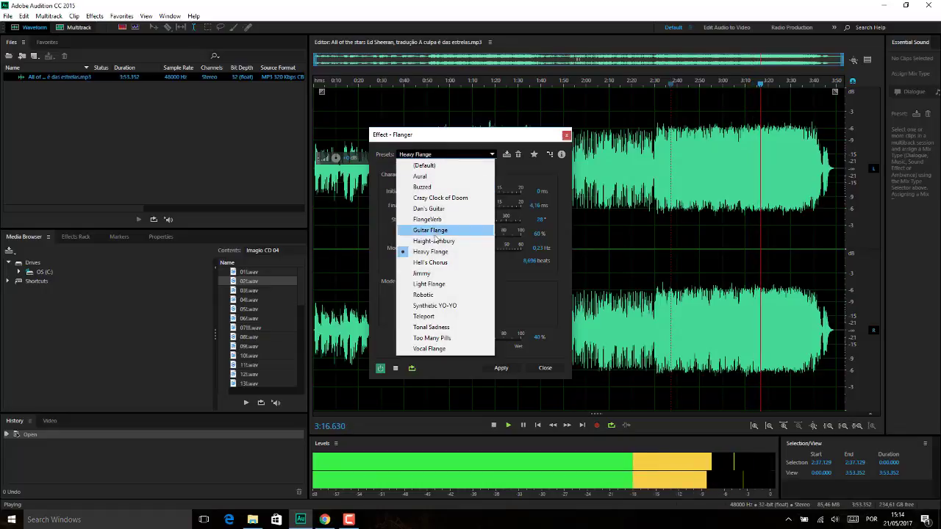
{"action": "left_click", "coordinate": [441, 261]}
- Audition the Jimmy, Light Flange and Robotic presets while the song plays
{"action": "left_click", "coordinate": [444, 154]}
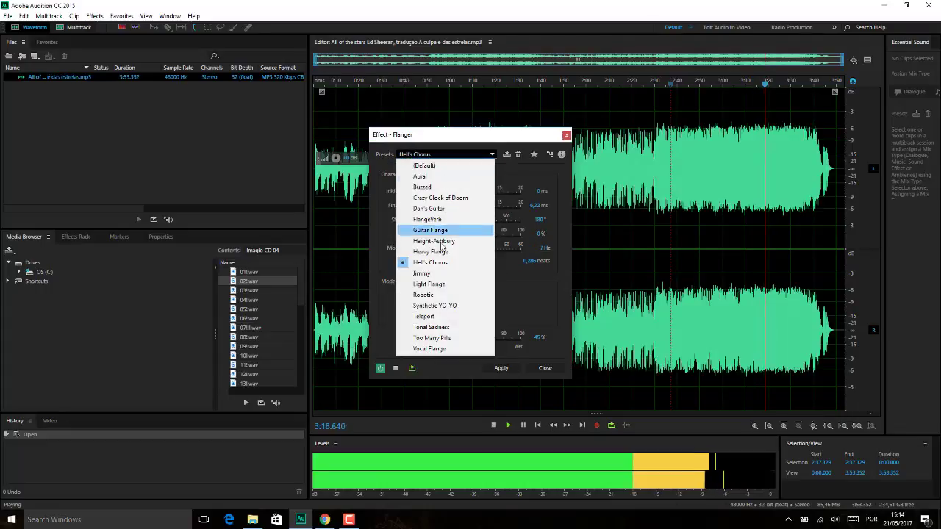
{"action": "left_click", "coordinate": [435, 272]}
{"action": "left_click", "coordinate": [444, 155]}
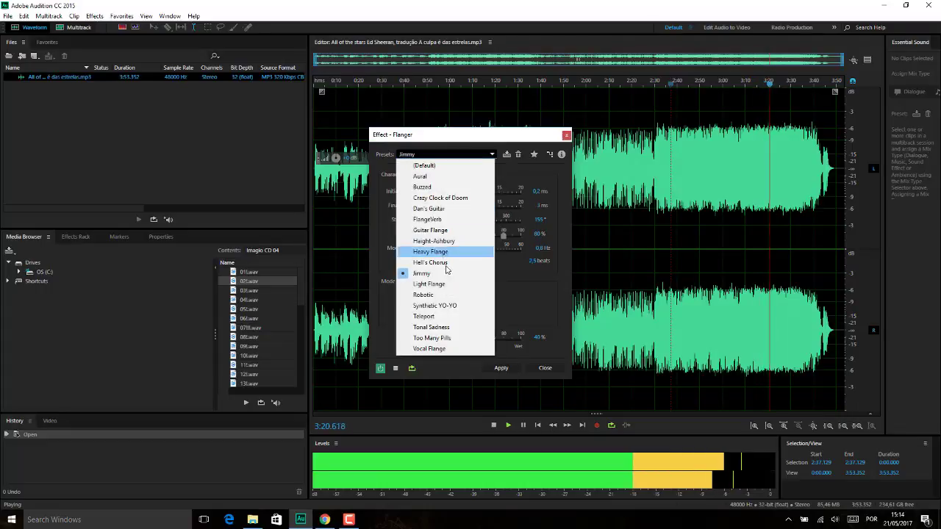
{"action": "left_click", "coordinate": [437, 282]}
{"action": "left_click", "coordinate": [443, 152]}
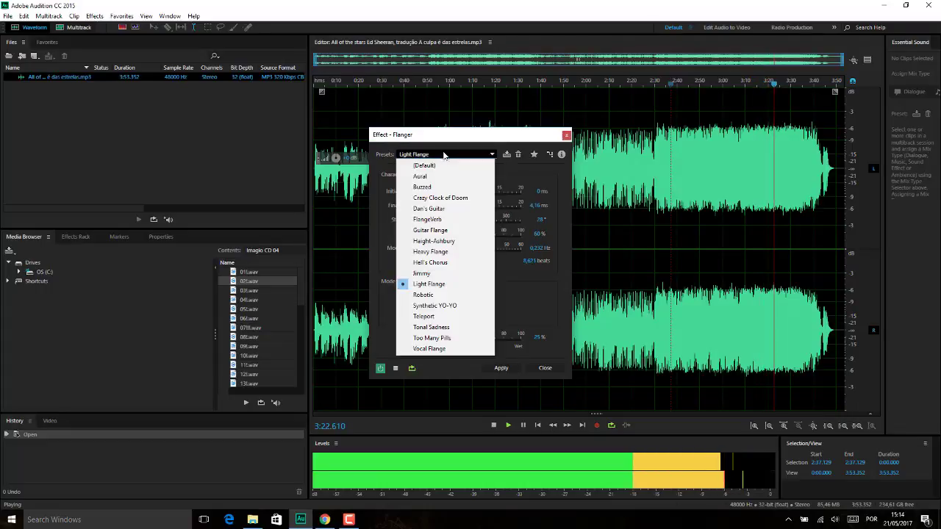
{"action": "left_click", "coordinate": [439, 295]}
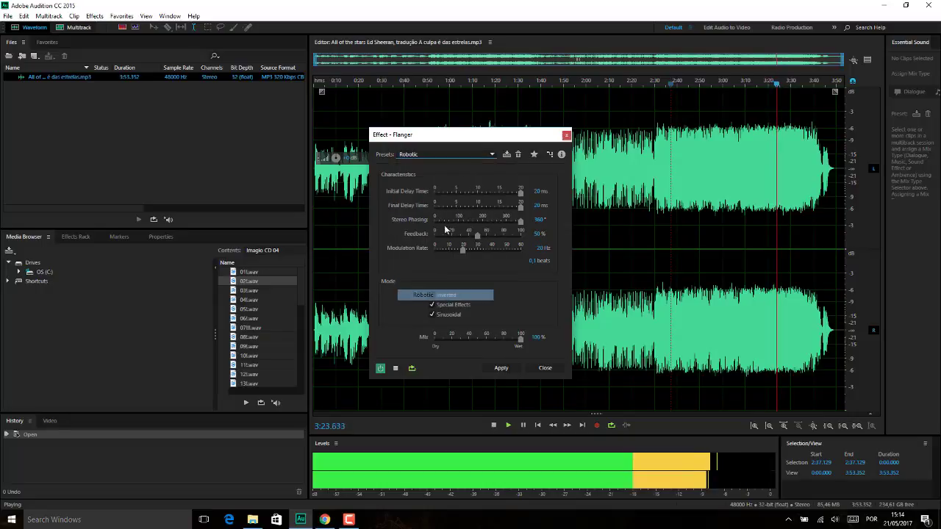
- Audition the Teleport, Tonal Sadness and Too Many Pills presets of the Flanger effect
{"action": "left_click", "coordinate": [446, 155]}
{"action": "left_click", "coordinate": [445, 316]}
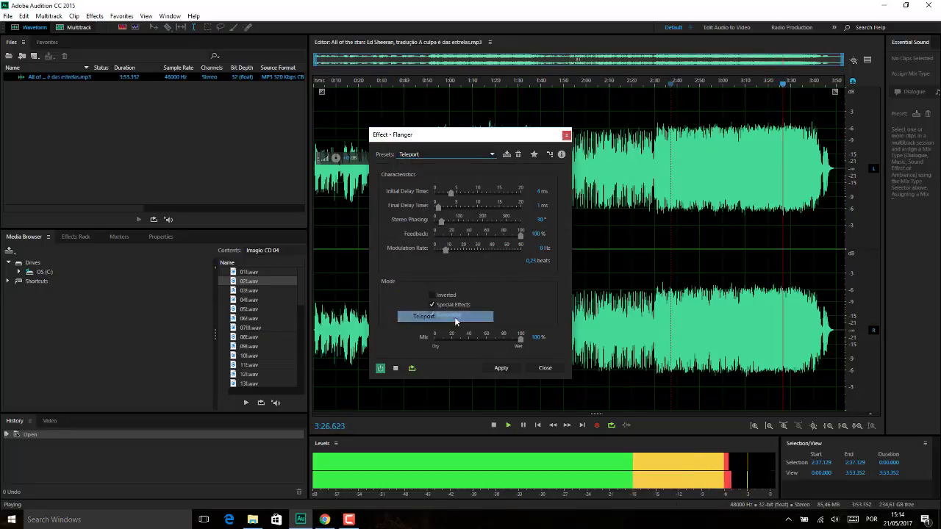
{"action": "left_click", "coordinate": [453, 156]}
{"action": "left_click", "coordinate": [431, 327]}
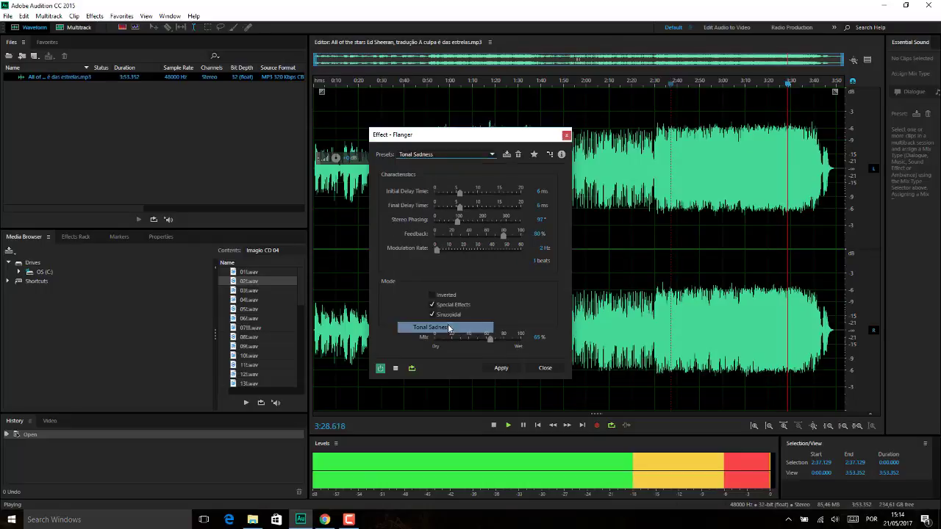
{"action": "left_click", "coordinate": [445, 156]}
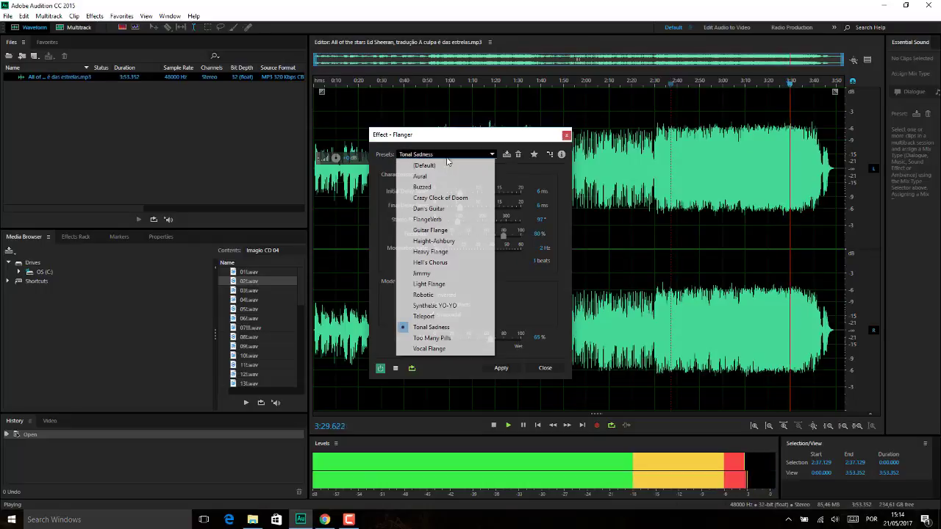
{"action": "left_click", "coordinate": [434, 337]}
- Audition the Vocal Flange preset and close the Flanger effect without applying it
{"action": "left_click", "coordinate": [454, 154]}
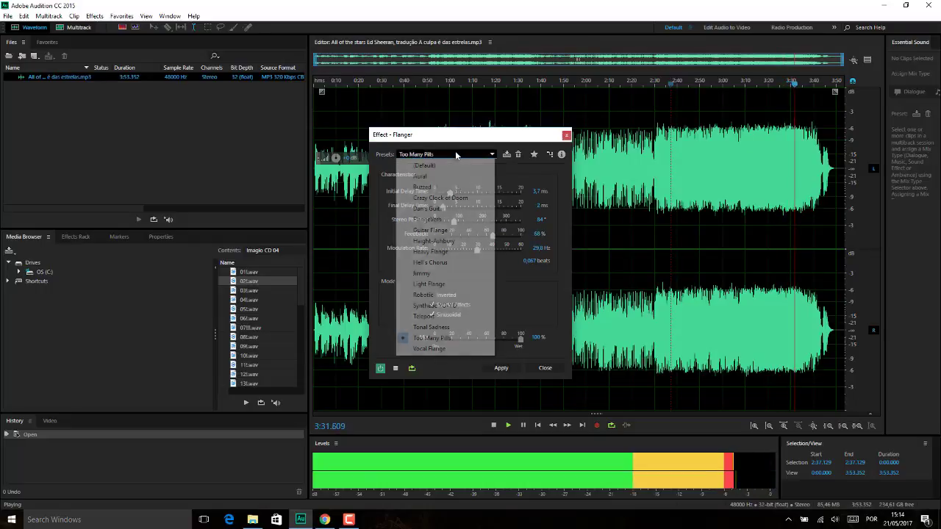
{"action": "left_click", "coordinate": [441, 348]}
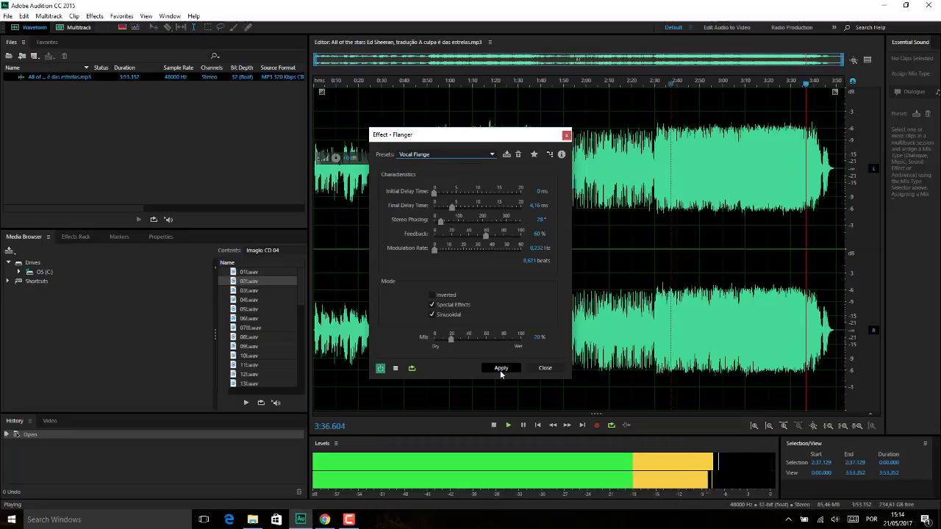
{"action": "left_click", "coordinate": [550, 368]}
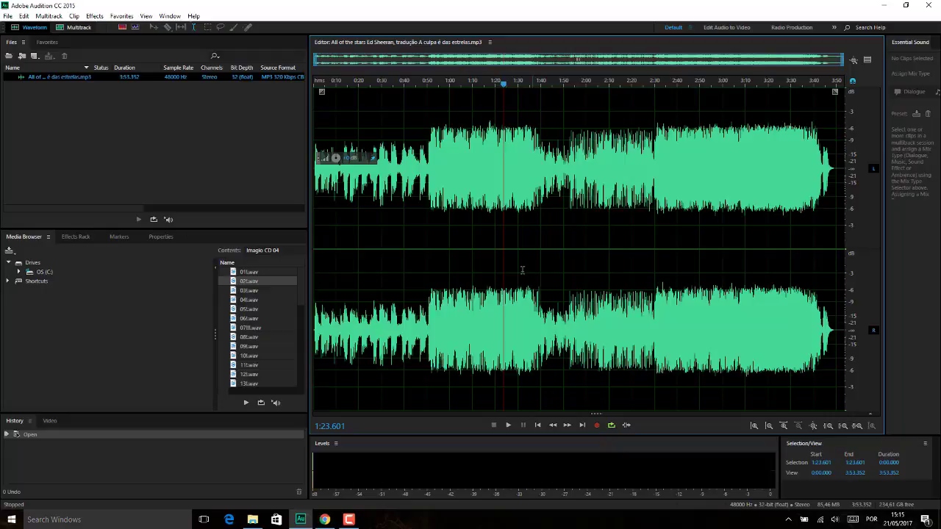
- Play the unprocessed song briefly from about 1:26.8 and stop the playback
{"action": "left_click", "coordinate": [510, 262]}
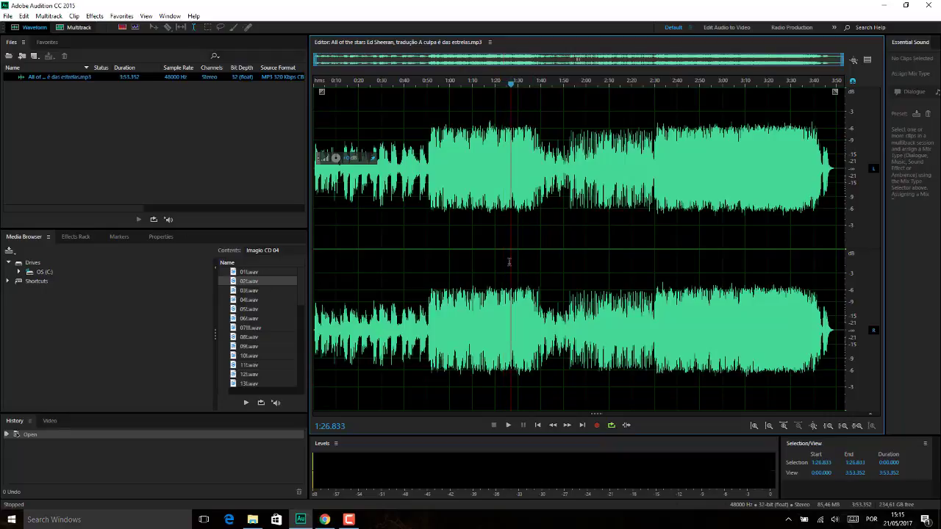
{"action": "key", "text": "space"}
{"action": "key", "text": "space"}
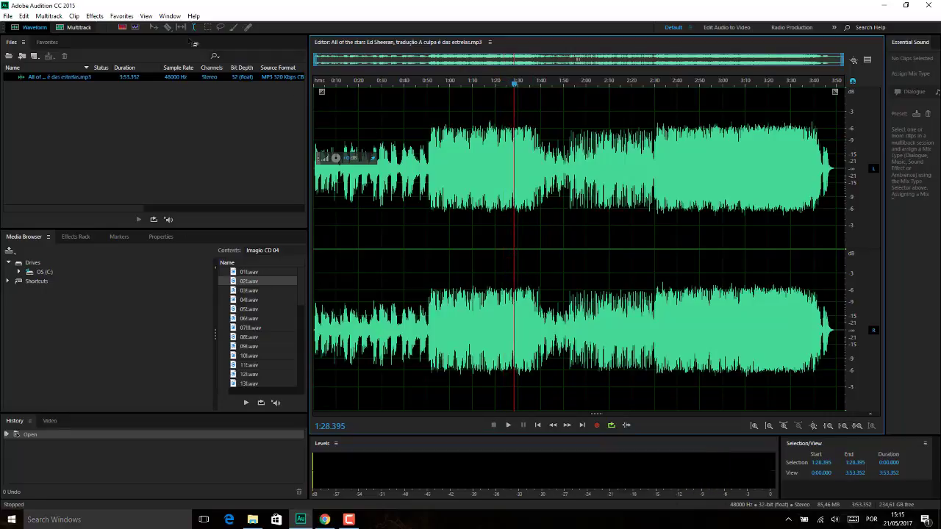
- Reopen the Flanger effect to review its settings and close it without applying anything
{"action": "left_click", "coordinate": [93, 16]}
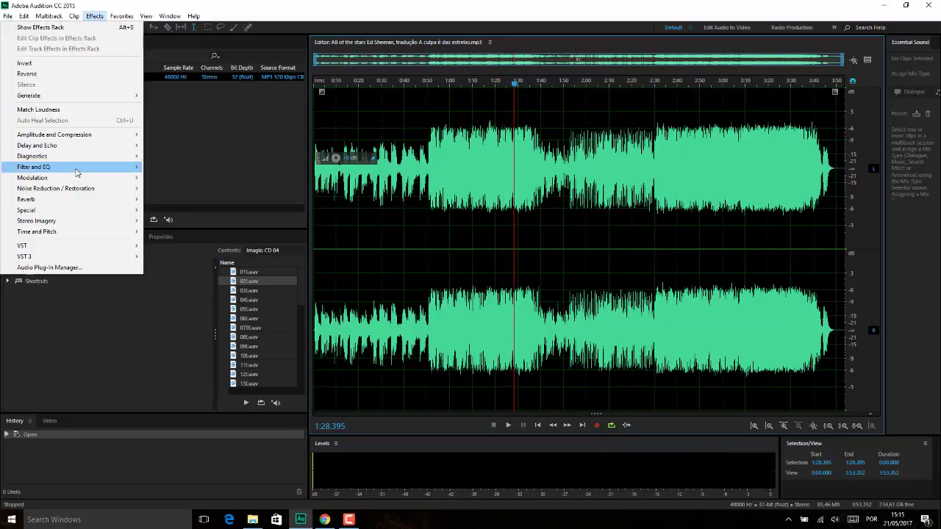
{"action": "mouse_move", "coordinate": [79, 182]}
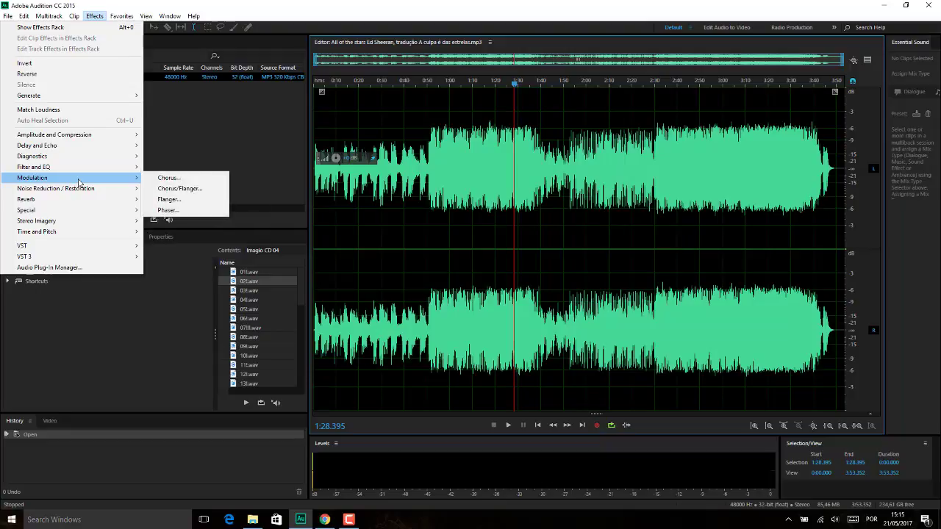
{"action": "left_click", "coordinate": [177, 203]}
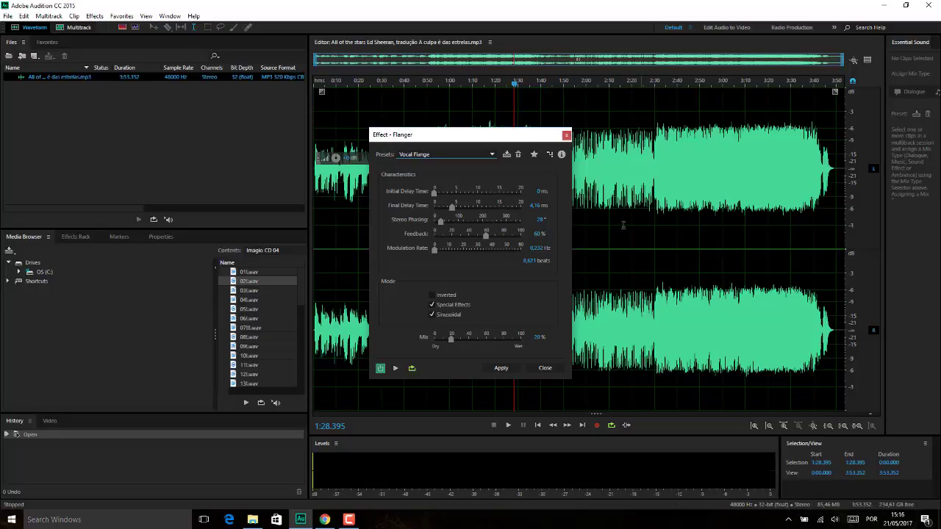
{"action": "left_click", "coordinate": [566, 136]}
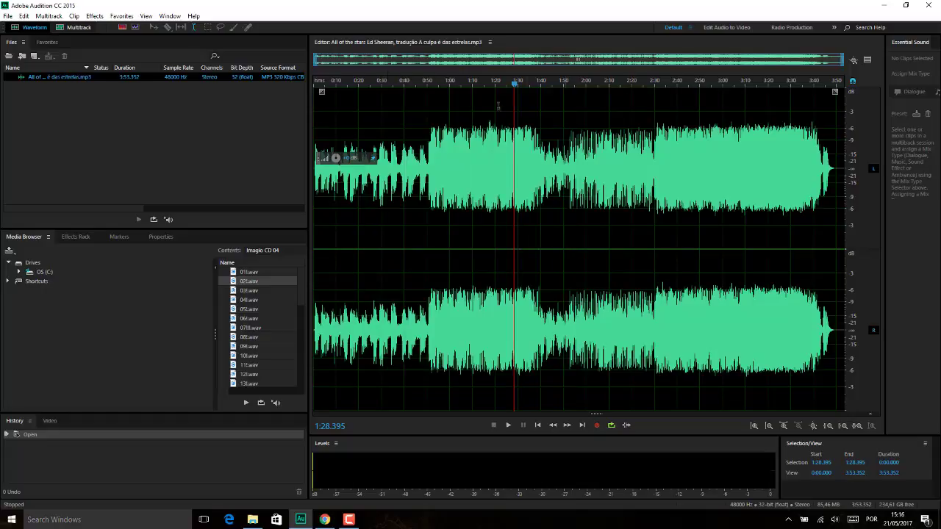
- Open the Phaser effect and audition its Default and A Cup of Water presets on the song
{"action": "left_click", "coordinate": [94, 16]}
{"action": "mouse_move", "coordinate": [84, 181]}
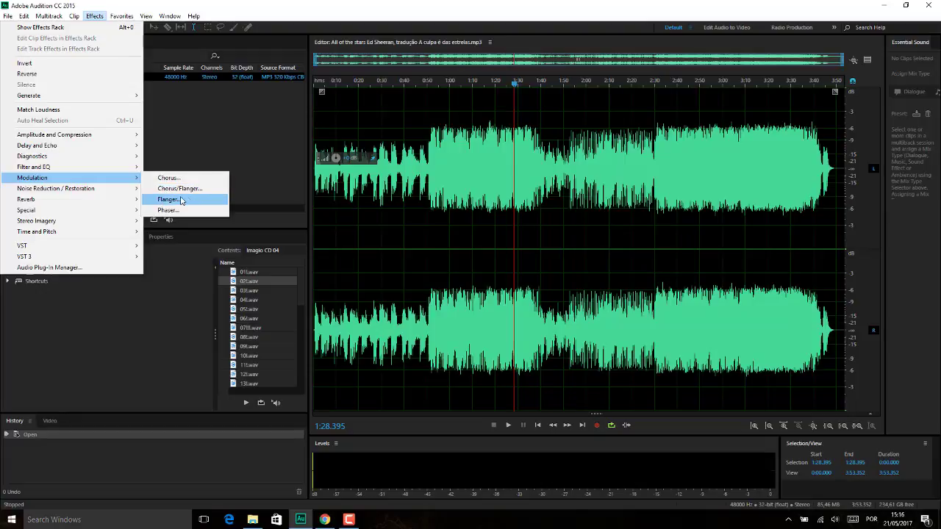
{"action": "left_click", "coordinate": [169, 210]}
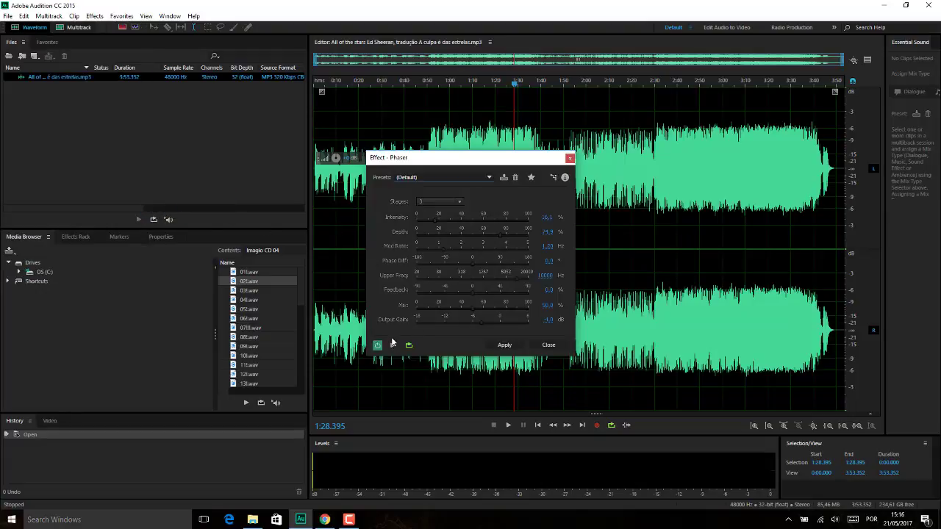
{"action": "left_click", "coordinate": [391, 346]}
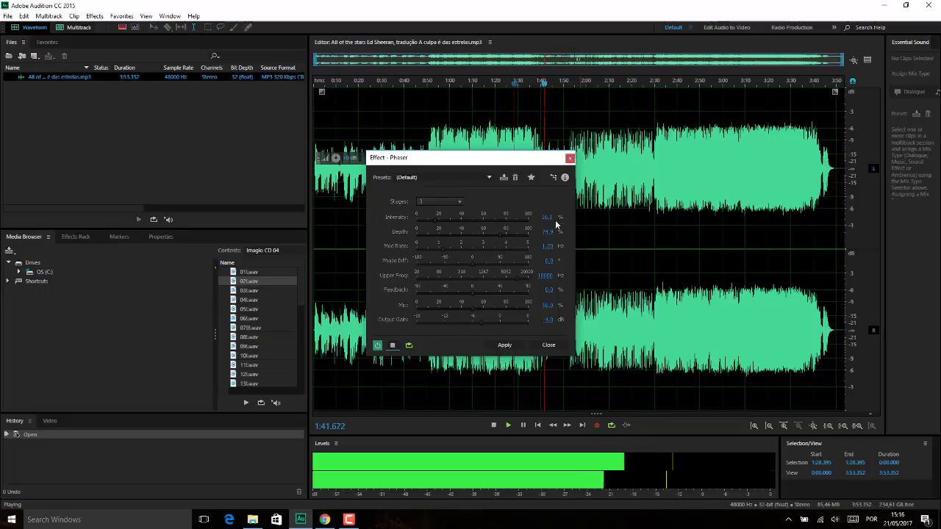
{"action": "left_click", "coordinate": [431, 178]}
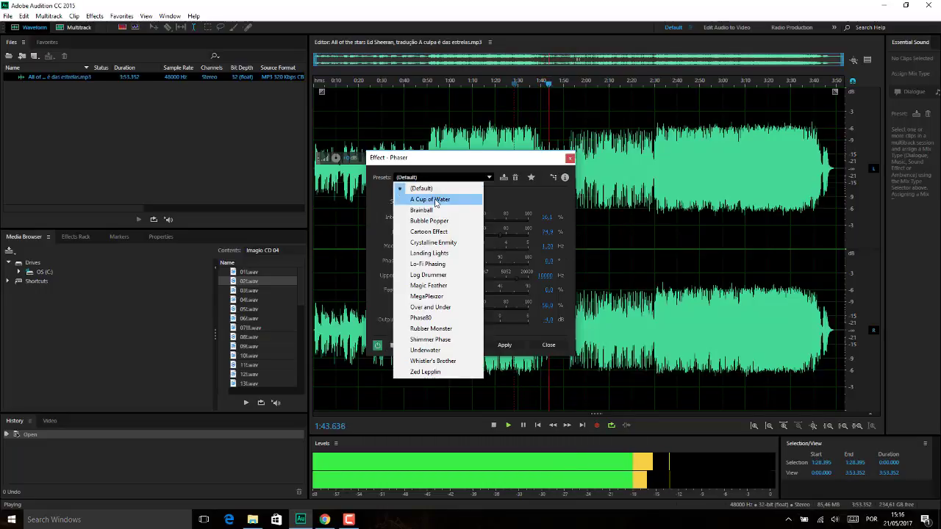
{"action": "left_click", "coordinate": [434, 200]}
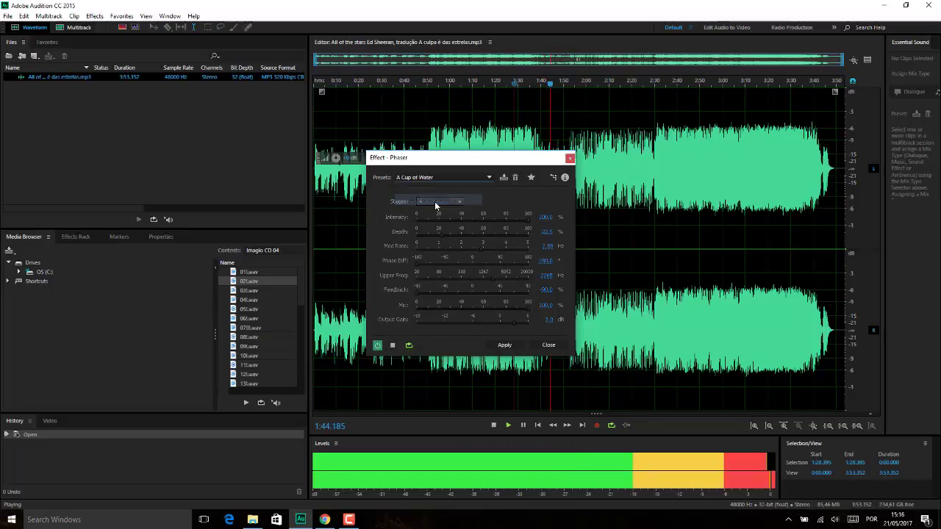
- Audition the Brainball, Bubble Popper, Cartoon Effect and Crystalline Enmity presets of the Phaser effect
{"action": "left_click", "coordinate": [470, 178]}
{"action": "left_click", "coordinate": [470, 211]}
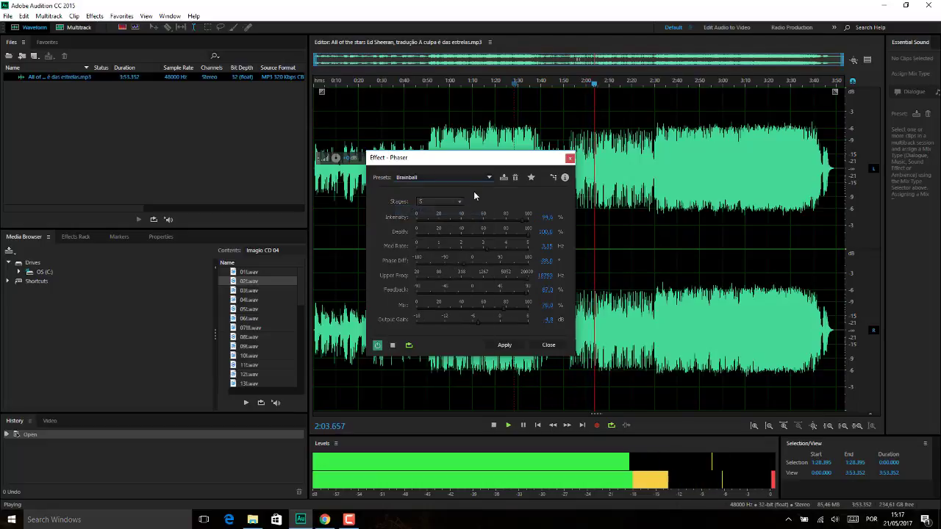
{"action": "left_click", "coordinate": [472, 177]}
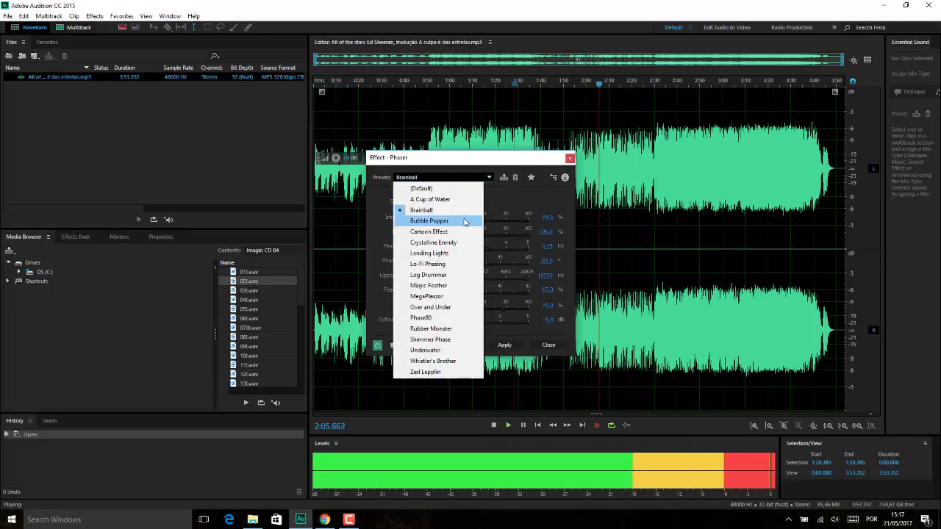
{"action": "left_click", "coordinate": [452, 219]}
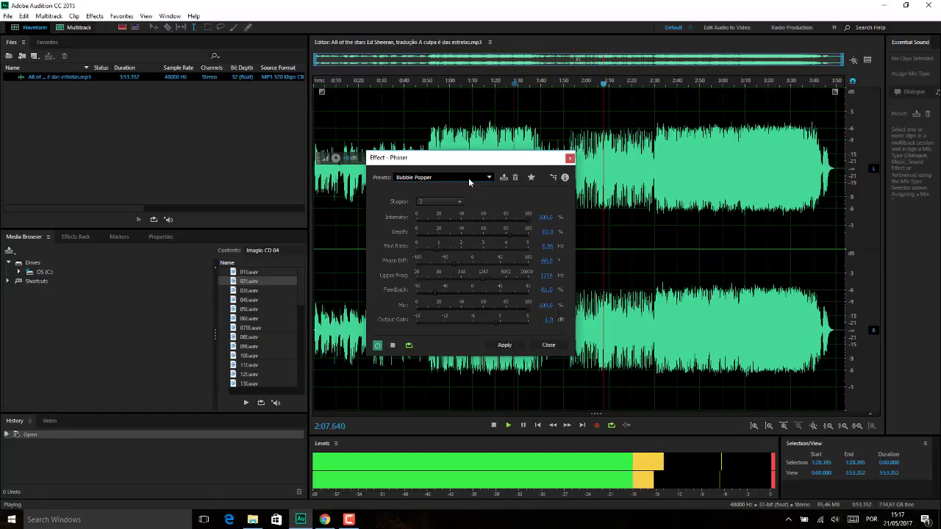
{"action": "left_click", "coordinate": [468, 178]}
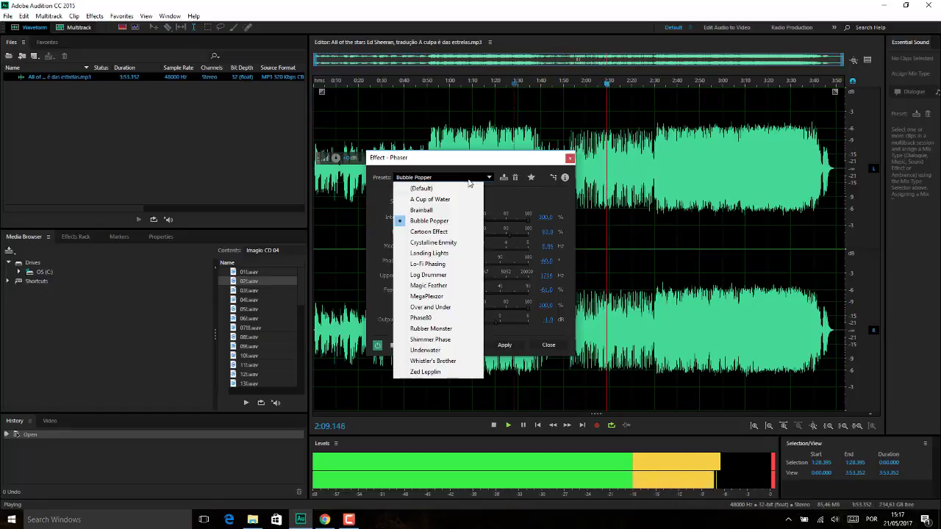
{"action": "left_click", "coordinate": [446, 230]}
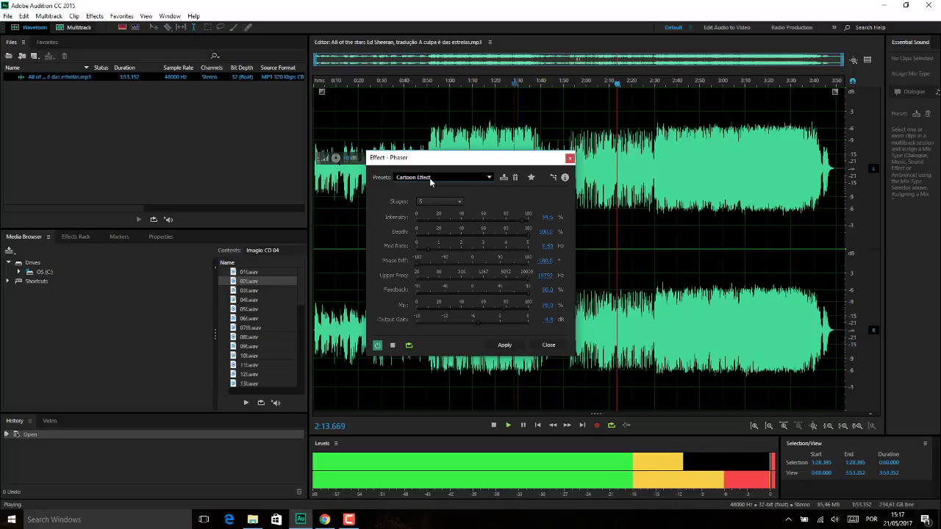
{"action": "left_click", "coordinate": [429, 178]}
{"action": "left_click", "coordinate": [441, 241]}
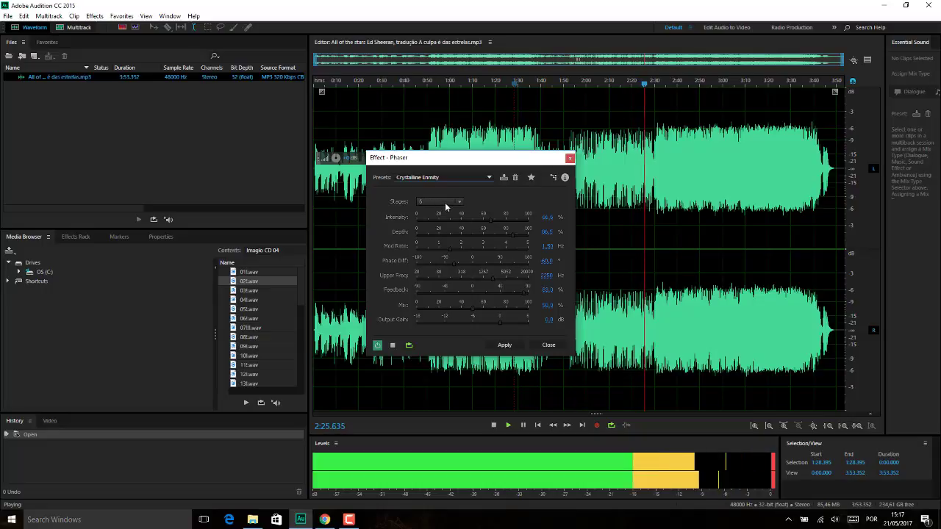
- Compare the Phaser with its Stages set to 1 and to 6 while the song plays
{"action": "left_click", "coordinate": [444, 202]}
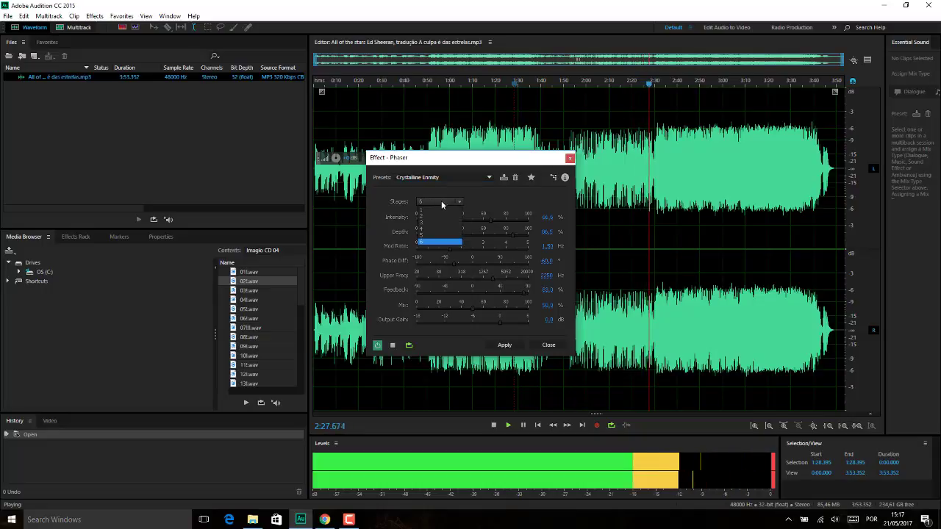
{"action": "left_click", "coordinate": [447, 241]}
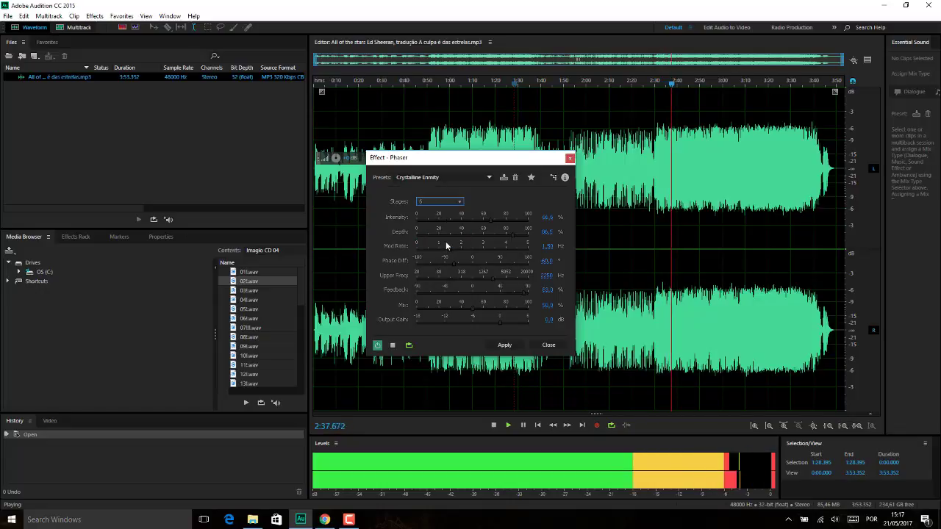
{"action": "left_click", "coordinate": [439, 201]}
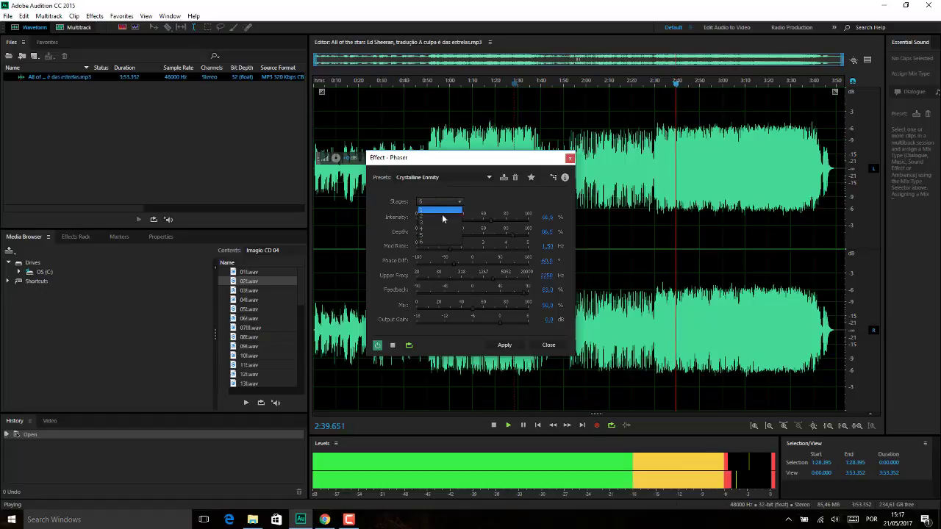
{"action": "left_click", "coordinate": [441, 213]}
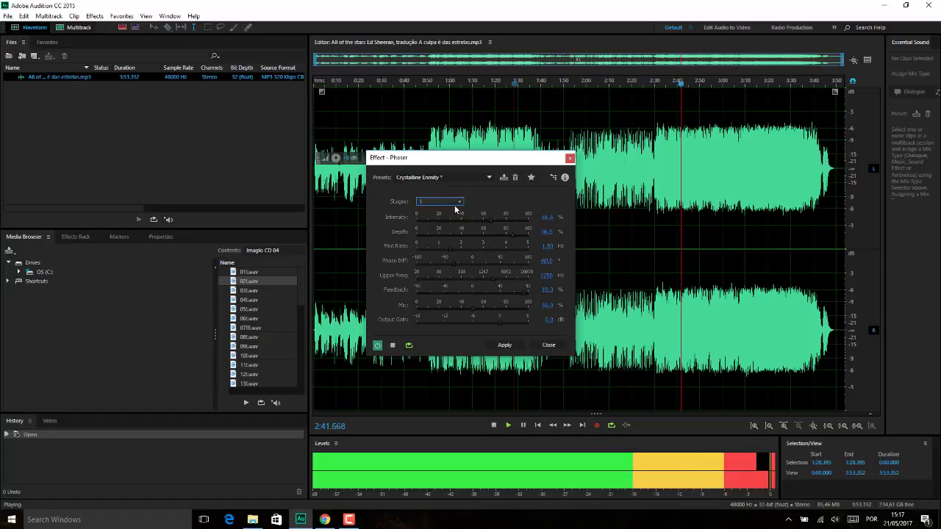
{"action": "left_click", "coordinate": [459, 203]}
{"action": "left_click", "coordinate": [441, 242]}
- Try 3 and 4 Stages in the Phaser and return the setting to 1
{"action": "left_click", "coordinate": [451, 200]}
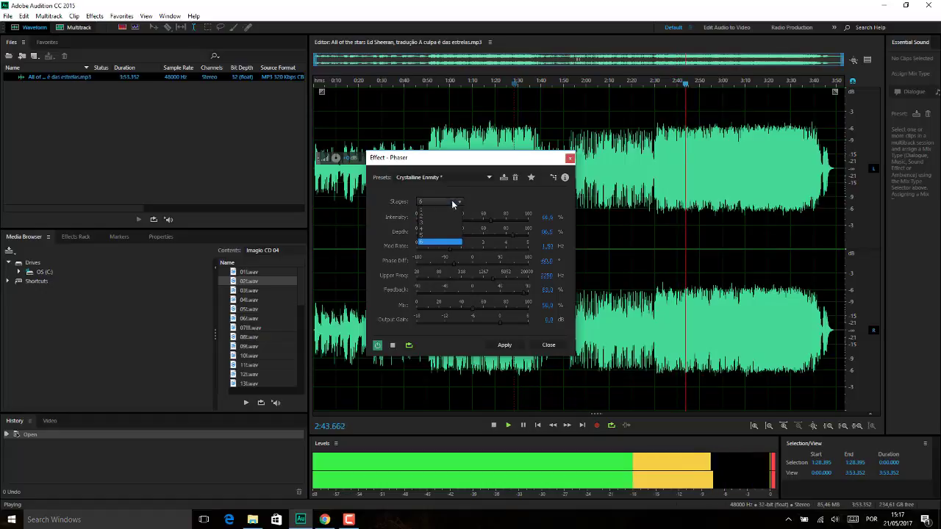
{"action": "left_click", "coordinate": [441, 225]}
{"action": "left_click", "coordinate": [451, 200]}
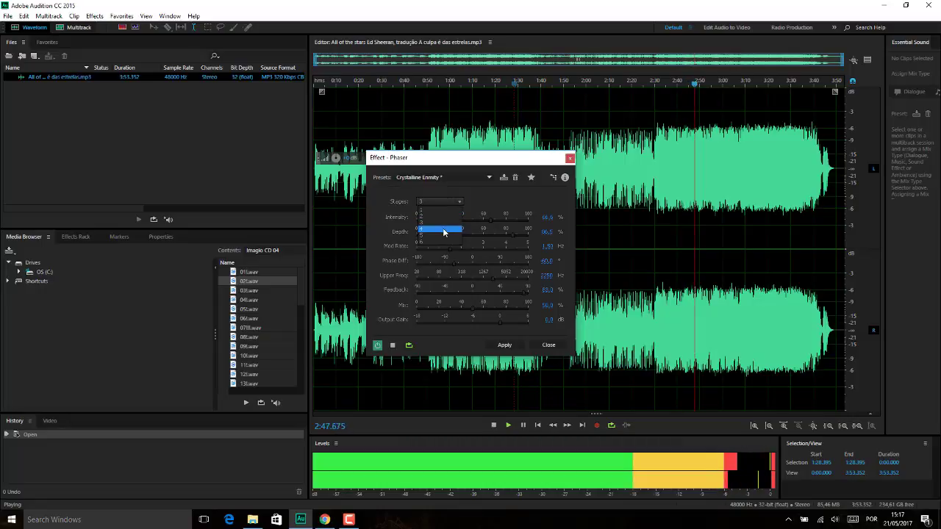
{"action": "left_click", "coordinate": [443, 228]}
{"action": "left_click", "coordinate": [447, 201]}
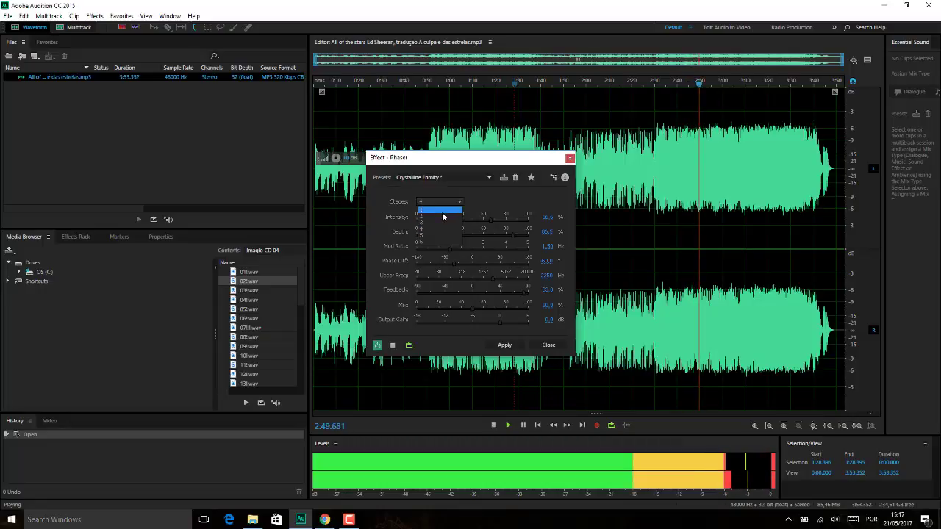
{"action": "left_click", "coordinate": [440, 211]}
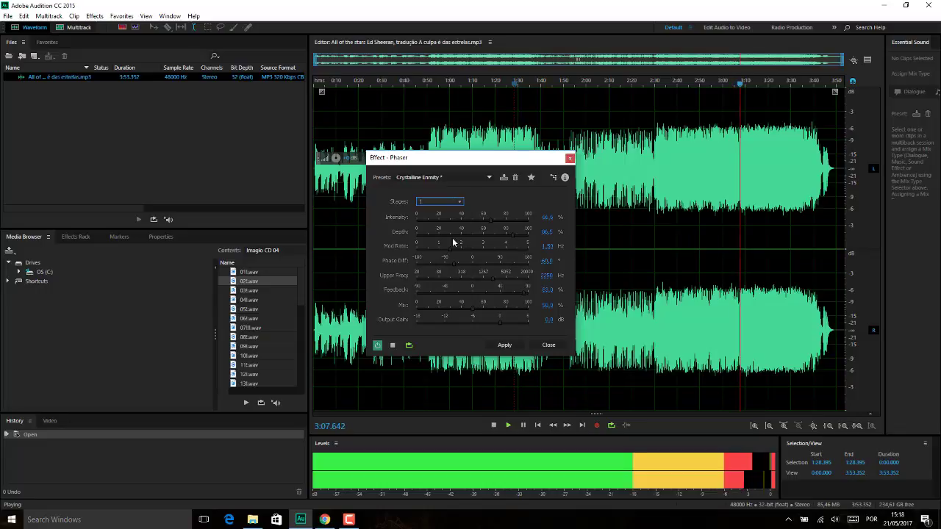
- Lower the Phaser's Depth to about 17% and set its Stages to 3
{"action": "left_click_drag", "start_coordinate": [511, 235], "coordinate": [412, 236]}
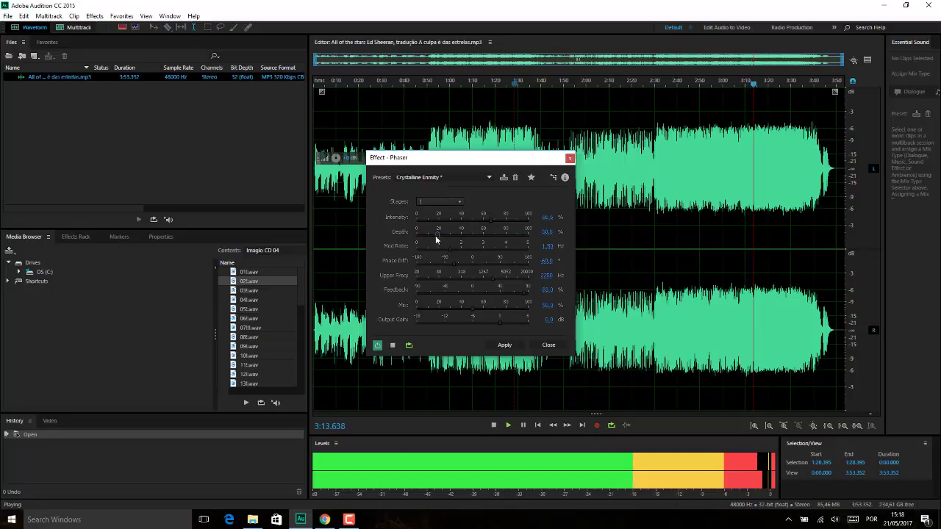
{"action": "left_click_drag", "start_coordinate": [435, 235], "coordinate": [440, 232]}
{"action": "left_click", "coordinate": [440, 201]}
{"action": "left_click", "coordinate": [440, 222]}
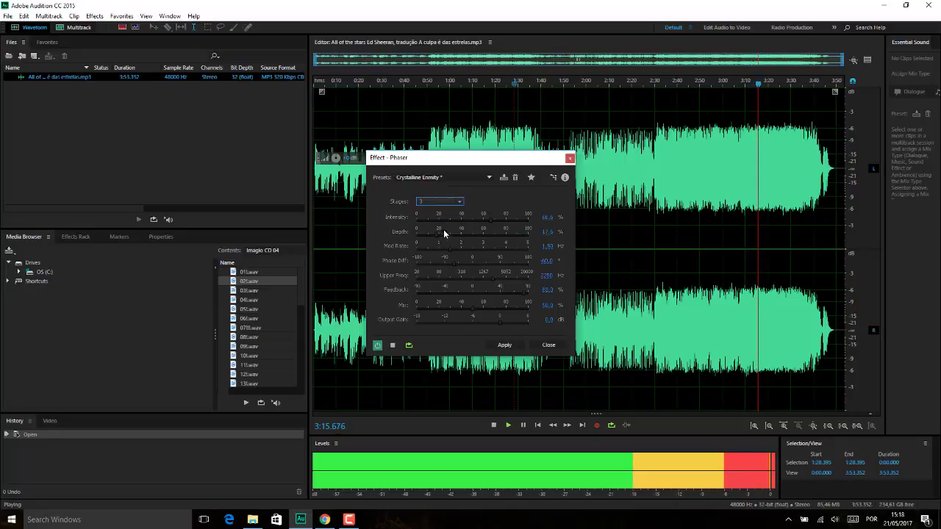
- Raise the Phaser's Depth to about 64% and set its Stages to 1
{"action": "left_click_drag", "start_coordinate": [417, 233], "coordinate": [492, 236]}
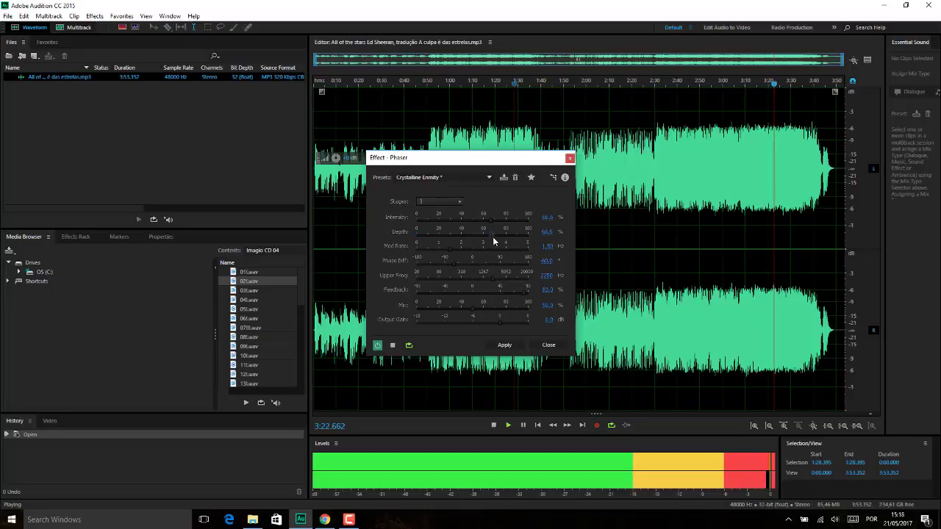
{"action": "left_click", "coordinate": [450, 203]}
{"action": "left_click", "coordinate": [438, 211]}
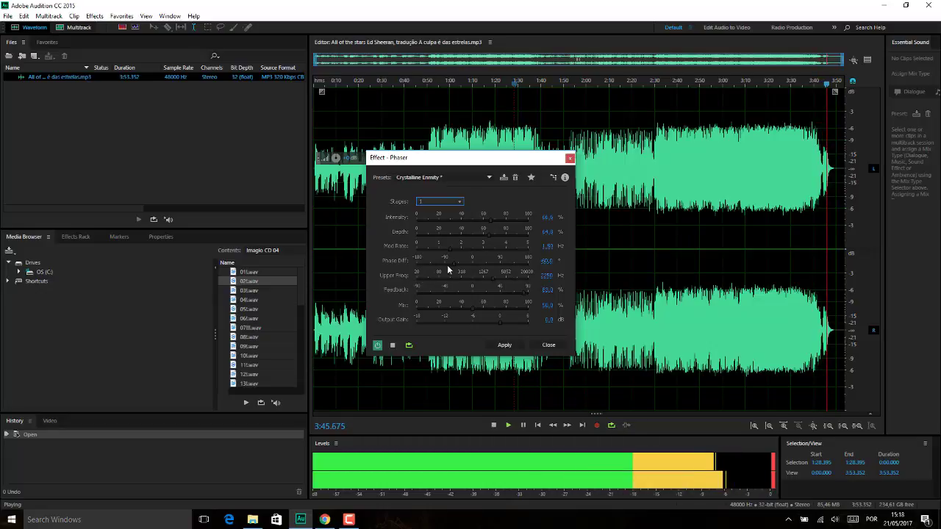
- Set the Phaser's Phase Diff to 180° and restart playback from about 0:15
{"action": "left_click_drag", "start_coordinate": [462, 264], "coordinate": [529, 261]}
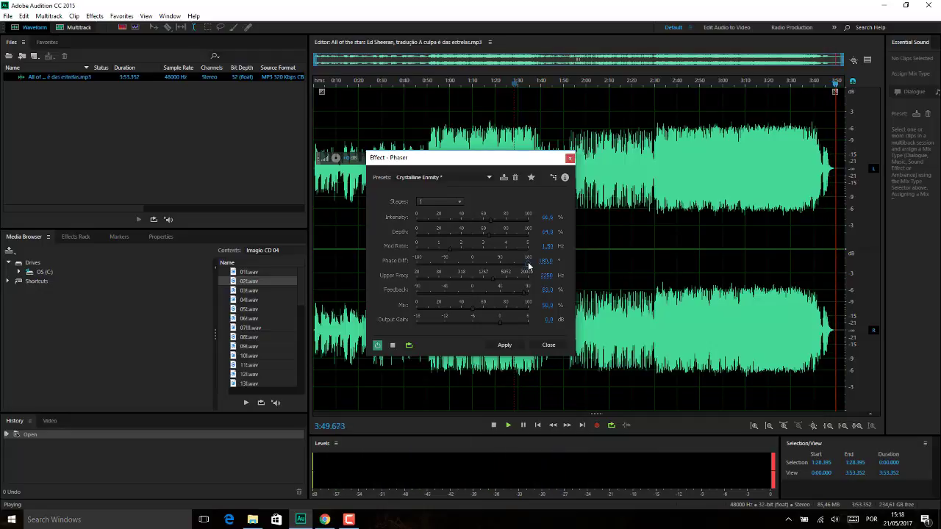
{"action": "left_click", "coordinate": [340, 214]}
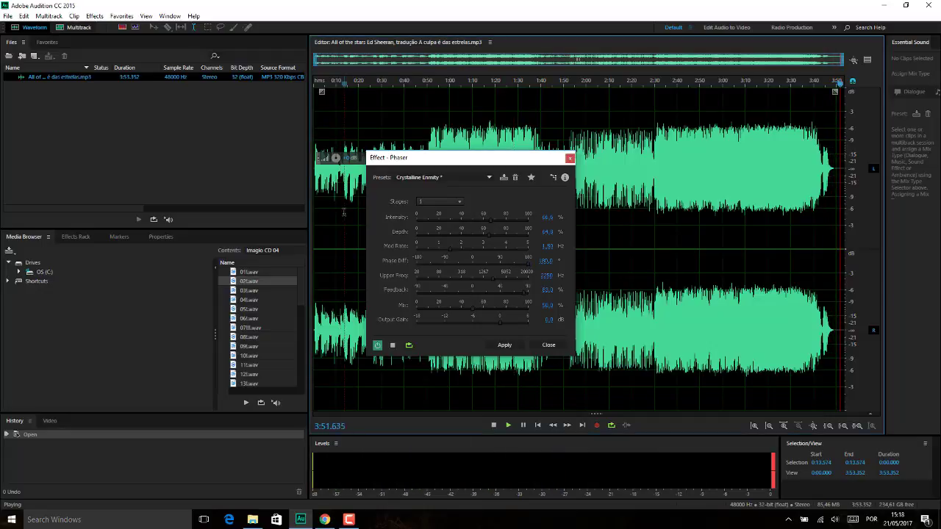
{"action": "left_click", "coordinate": [348, 217]}
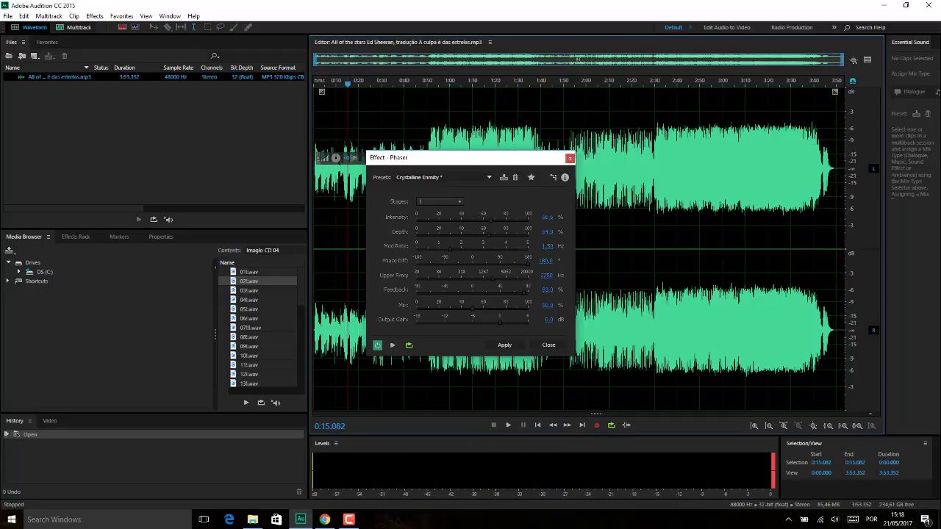
{"action": "key", "text": "space"}
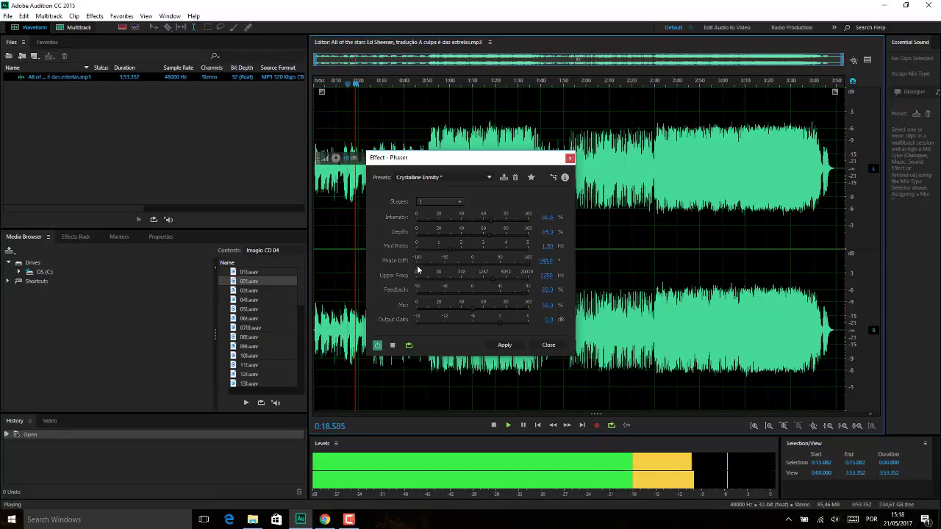
- Set the Phaser's Phase Diff to about 16° and its Upper Freq to 20000 Hz
{"action": "left_click_drag", "start_coordinate": [421, 259], "coordinate": [477, 261]}
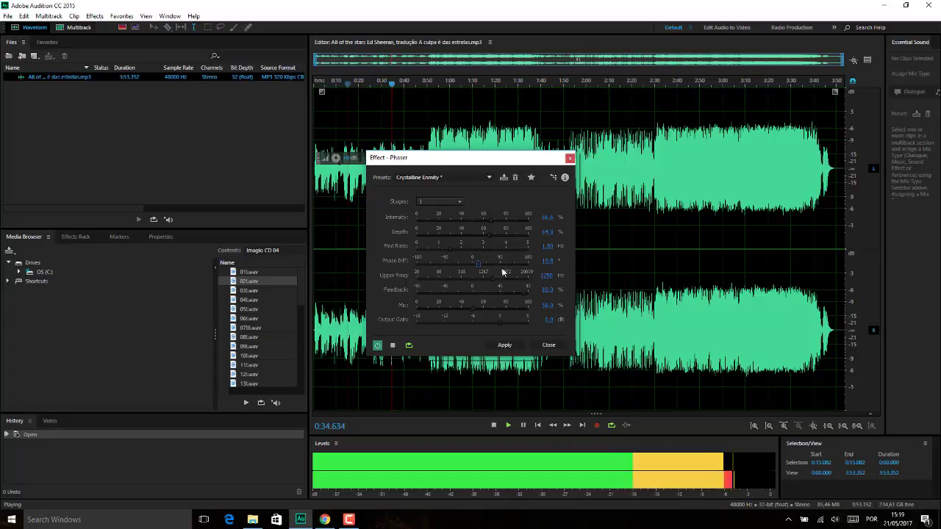
{"action": "left_click_drag", "start_coordinate": [446, 288], "coordinate": [550, 279]}
{"action": "left_click", "coordinate": [422, 278]}
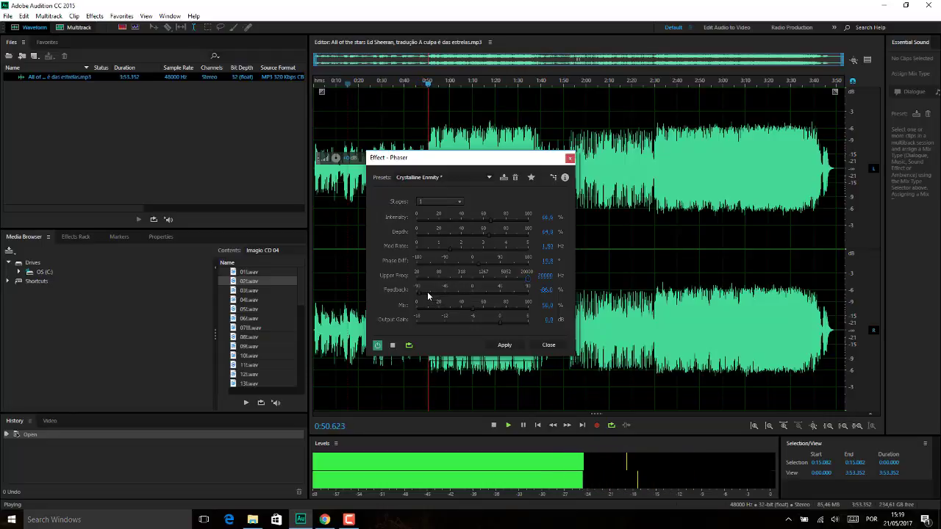
- Sweep the Phaser's Feedback and leave it at about -70%, with Mix at about 81% and Output Gain at about -10 dB
{"action": "left_click_drag", "start_coordinate": [427, 291], "coordinate": [527, 291]}
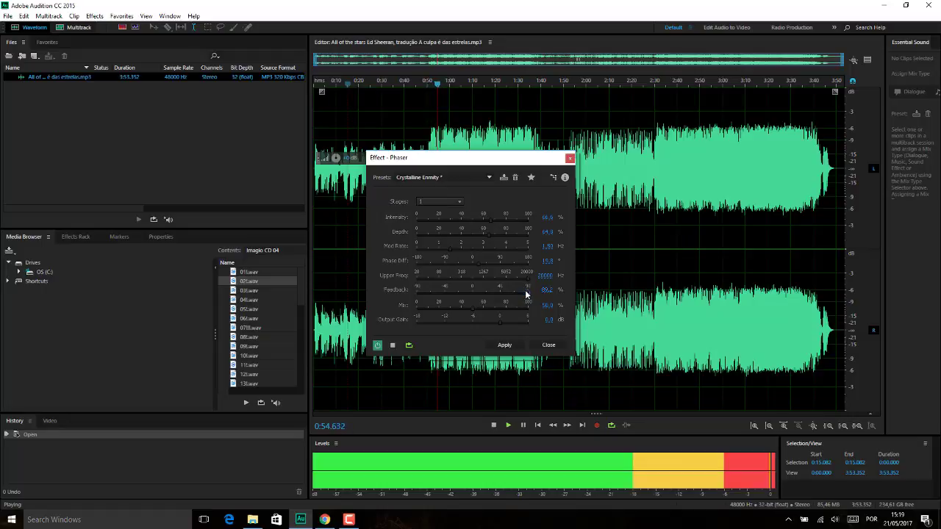
{"action": "left_click_drag", "start_coordinate": [524, 289], "coordinate": [429, 291]}
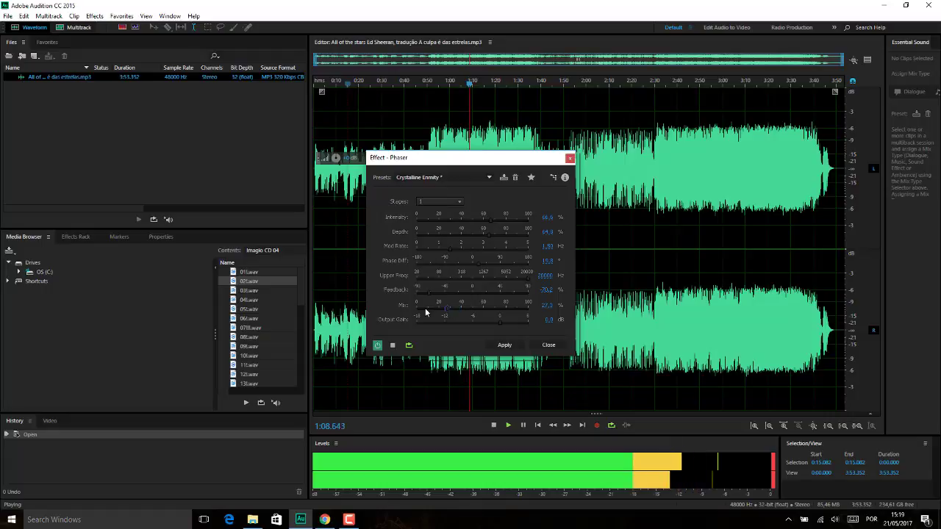
{"action": "left_click_drag", "start_coordinate": [431, 311], "coordinate": [465, 305]}
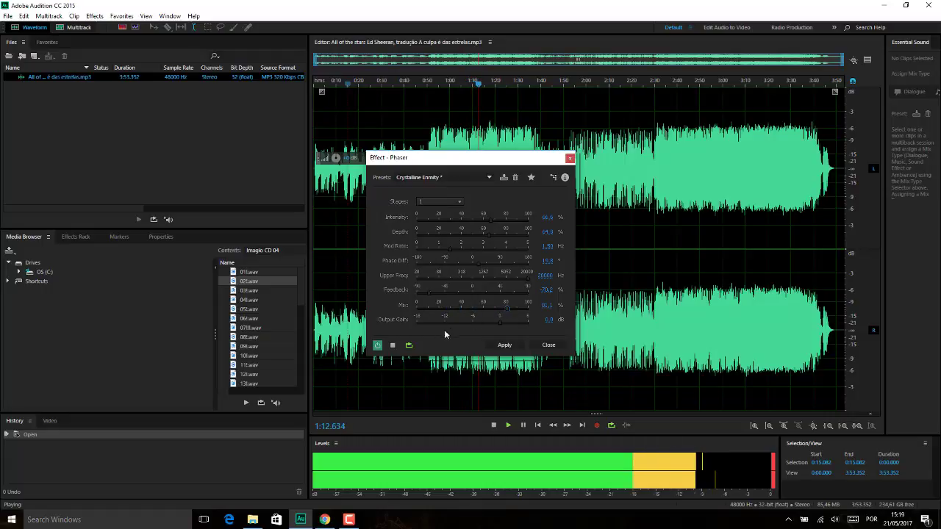
{"action": "left_click", "coordinate": [507, 344]}
{"action": "left_click_drag", "start_coordinate": [499, 320], "coordinate": [453, 320]}
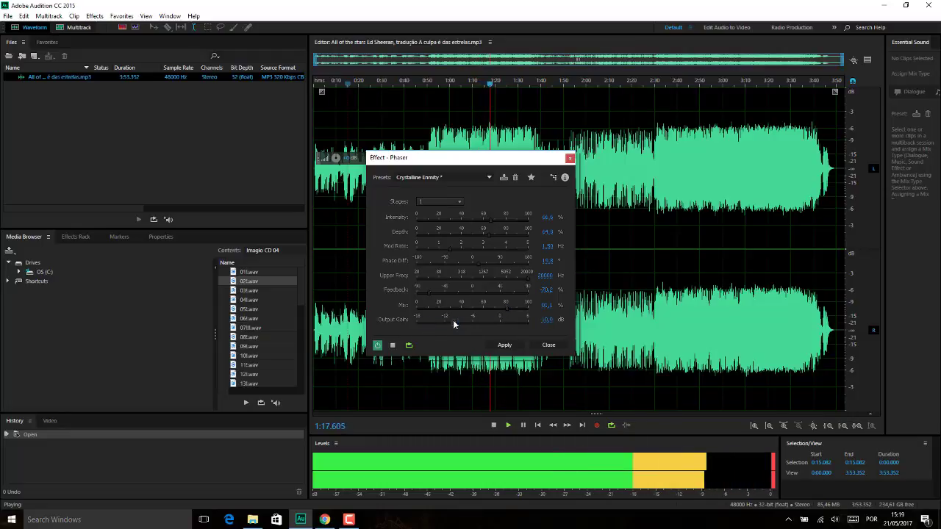
- Load the Log Drummer preset and apply the Phaser effect to the whole song
{"action": "left_click", "coordinate": [438, 177]}
{"action": "left_click", "coordinate": [430, 275]}
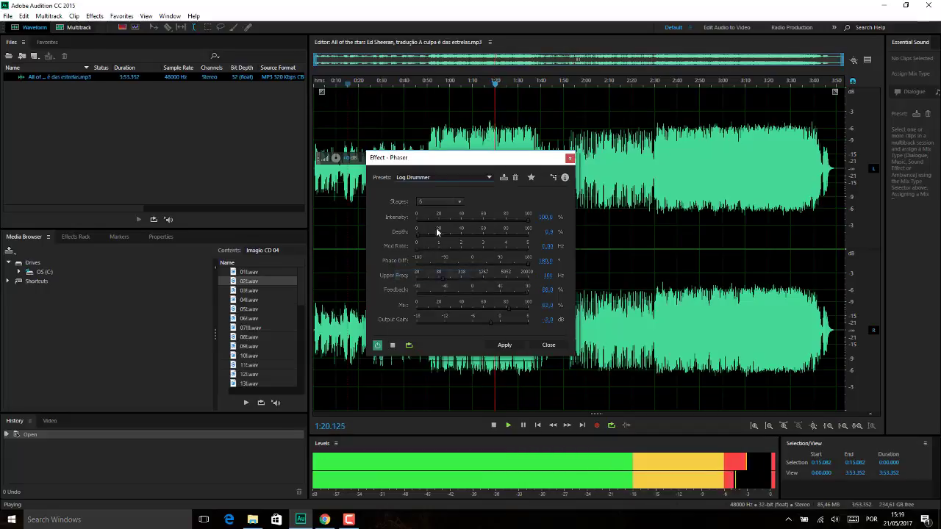
{"action": "left_click", "coordinate": [458, 175]}
{"action": "left_click", "coordinate": [458, 179]}
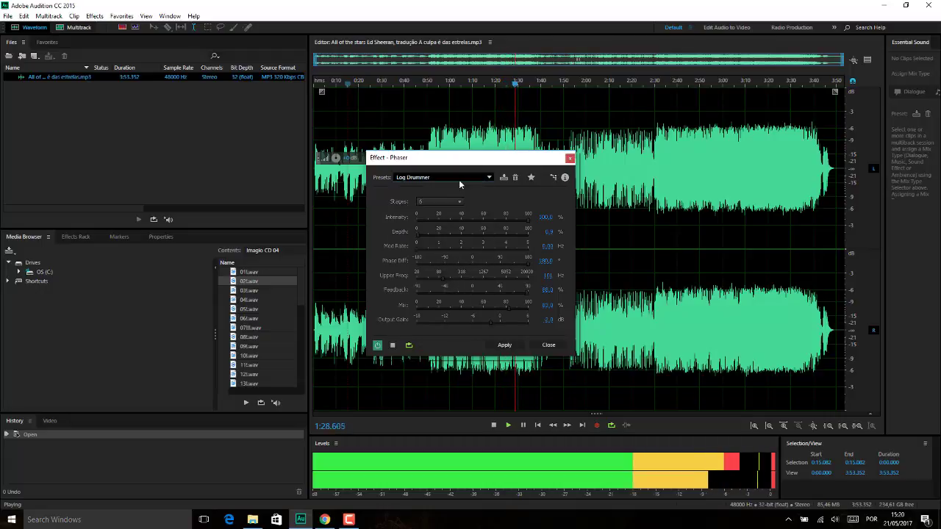
{"action": "left_click", "coordinate": [504, 346]}
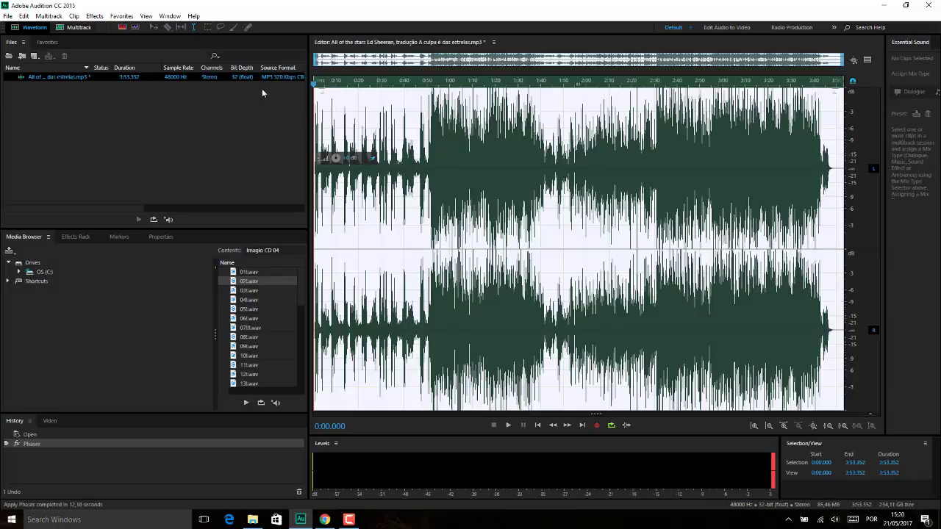
{"action": "left_click", "coordinate": [94, 16]}
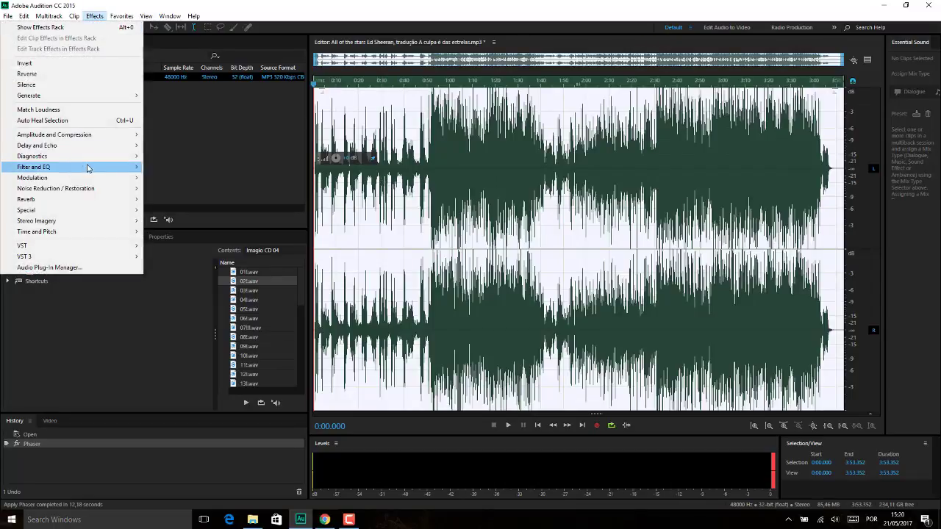
{"action": "mouse_move", "coordinate": [86, 180]}
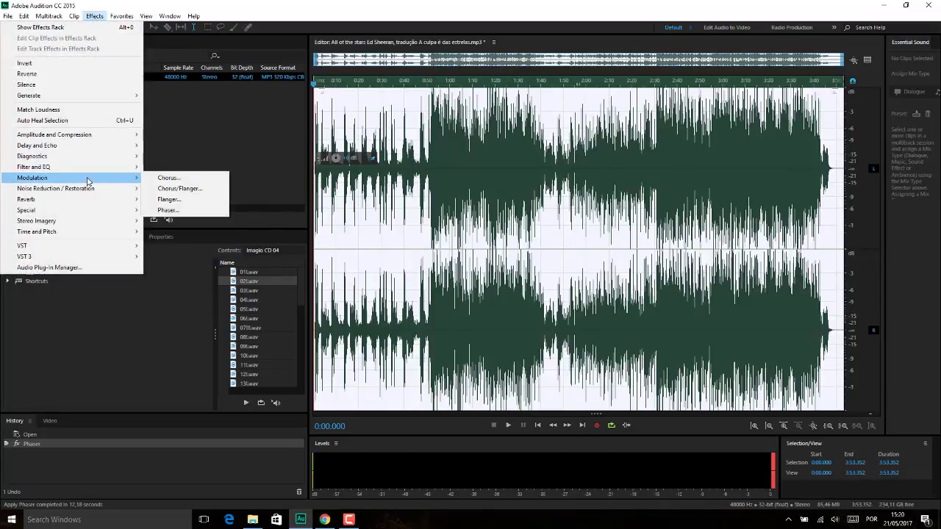